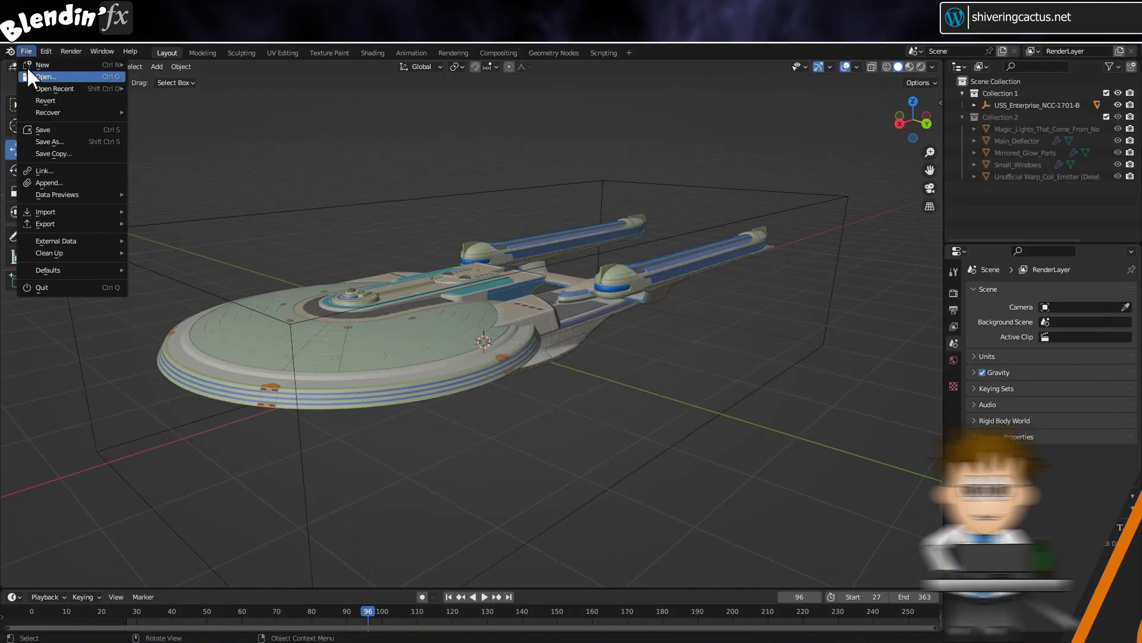
Step: Save the current project and open Enterprise__B_BlendSwap.blend with Load UI turned off
click(29, 74)
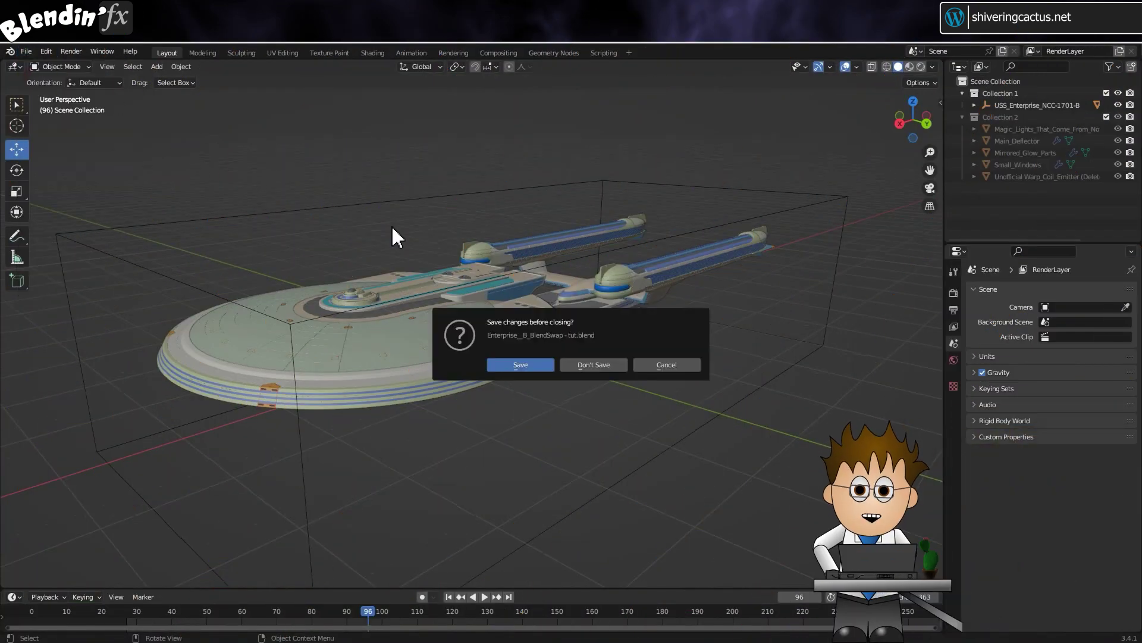
click(533, 363)
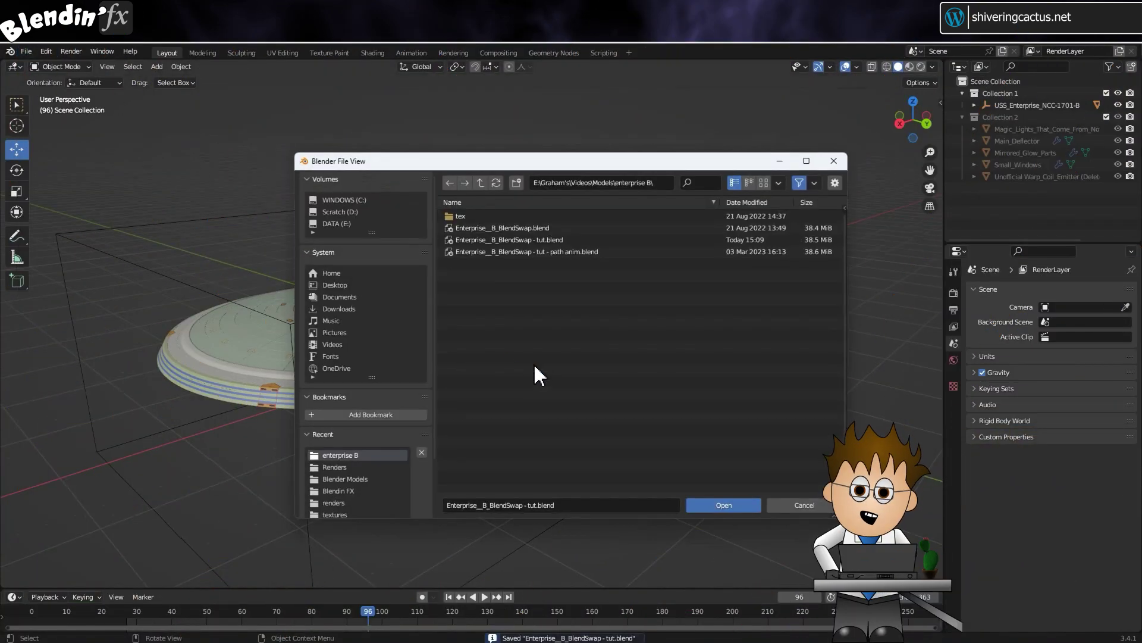
click(550, 226)
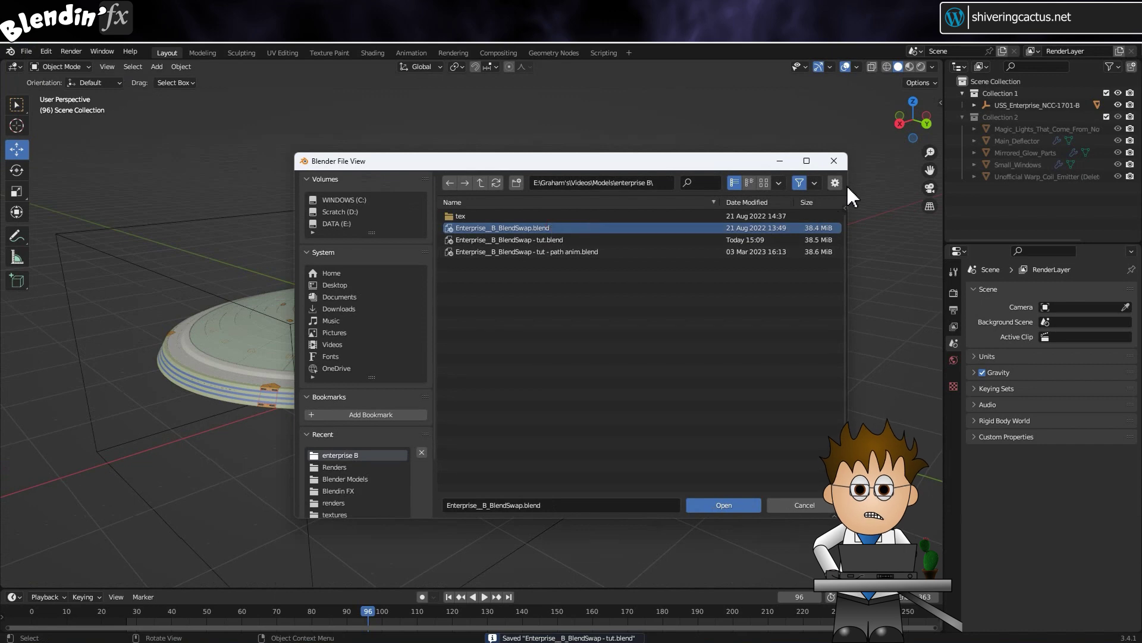
click(834, 184)
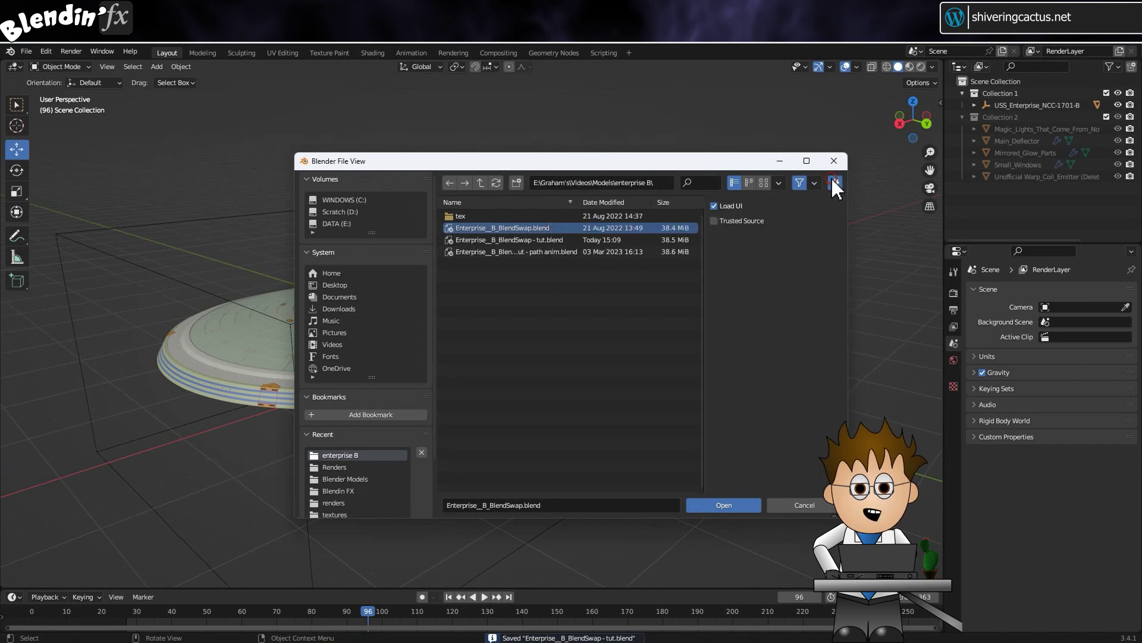
click(714, 206)
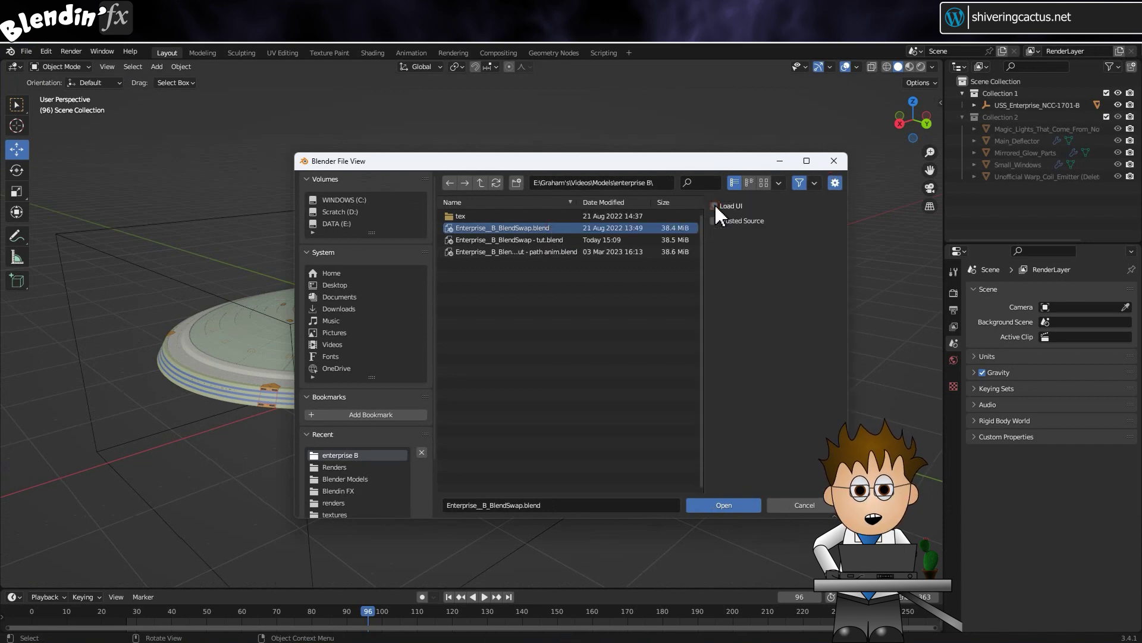
click(725, 508)
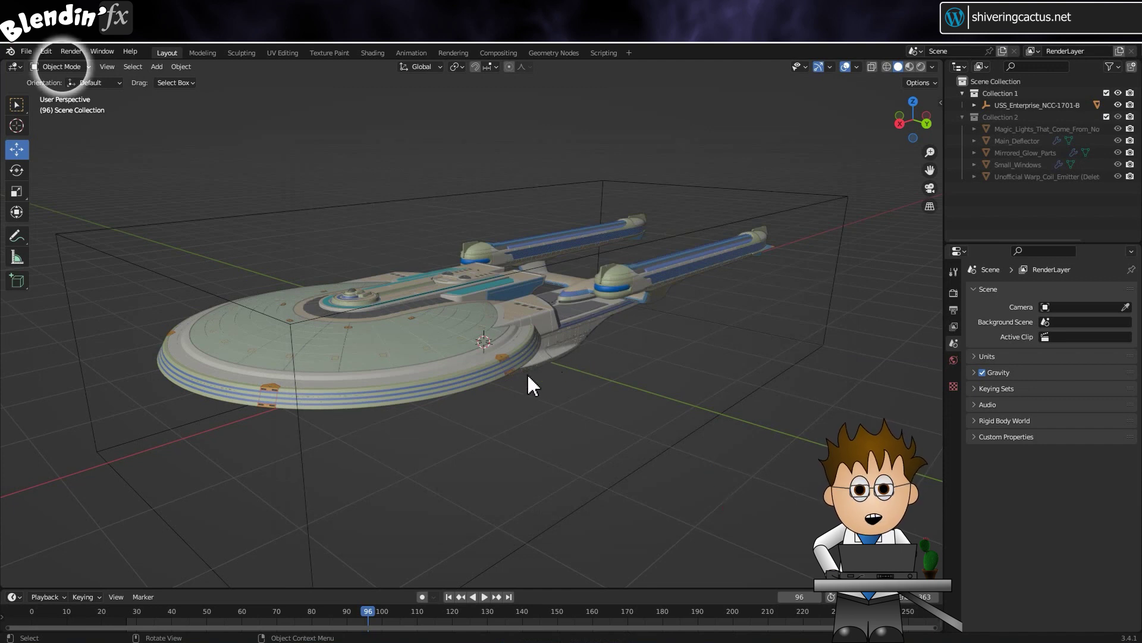
Step: Add a camera to the ship scene and look through it
click(157, 67)
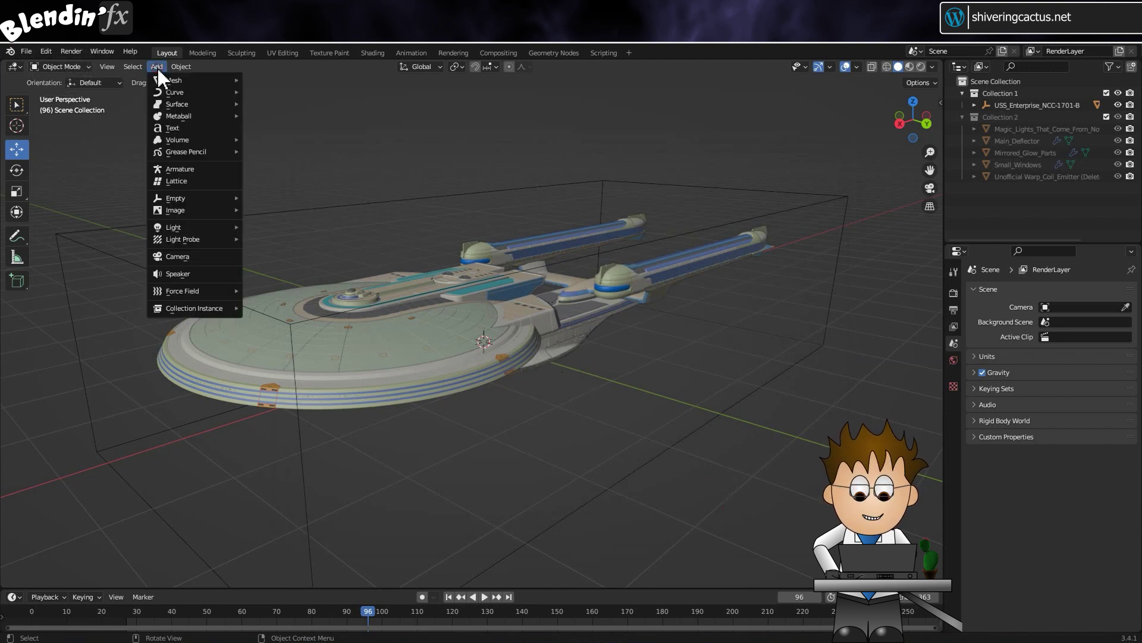
click(184, 256)
key(KP_0)
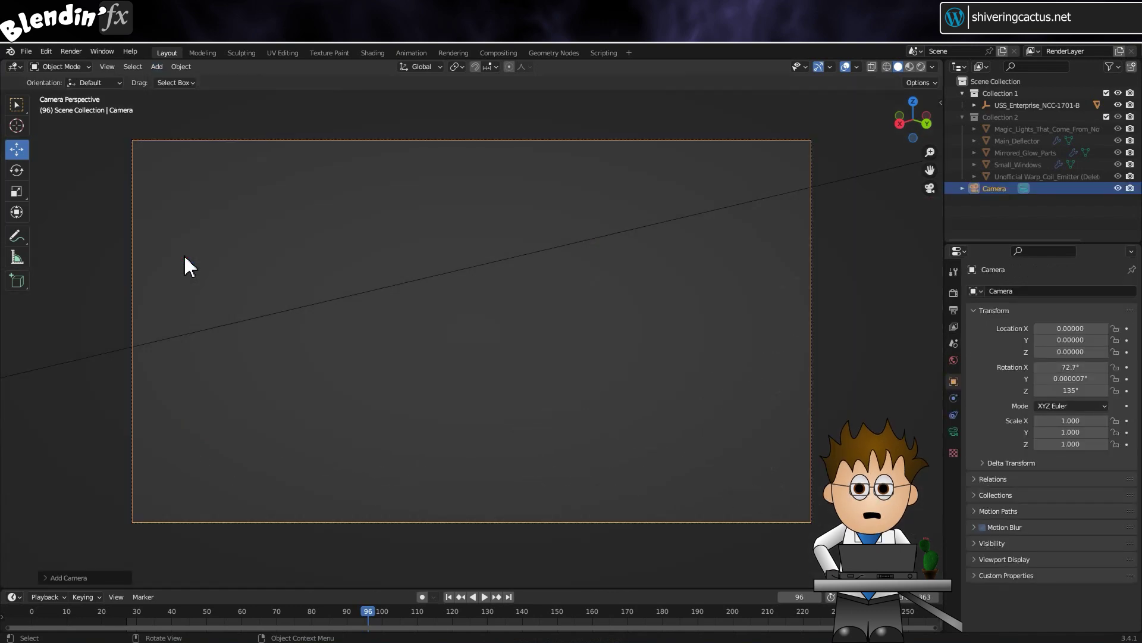
Step: Move the camera out from the ship to about X 5.29, Y 5.57, Z 1.92
scroll(450, 292, down, 2)
middle_drag(493, 293, 425, 295)
scroll(397, 305, down, 9)
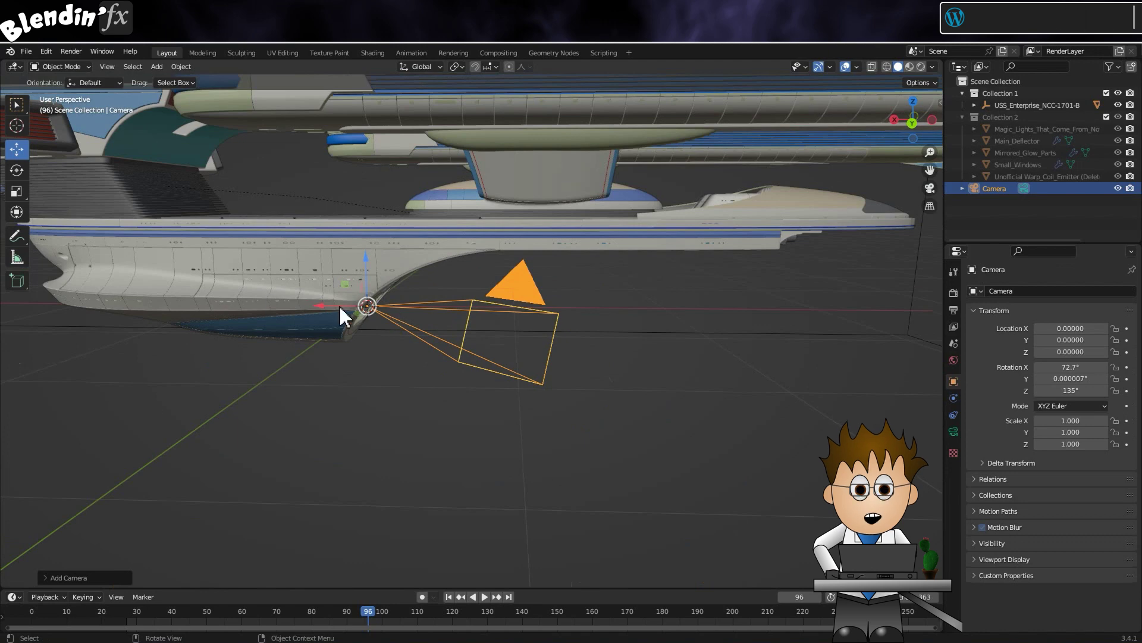
scroll(304, 357, down, 5)
scroll(302, 353, down, 3)
middle_drag(293, 351, 329, 347)
drag(409, 330, 204, 340)
middle_drag(217, 393, 315, 413)
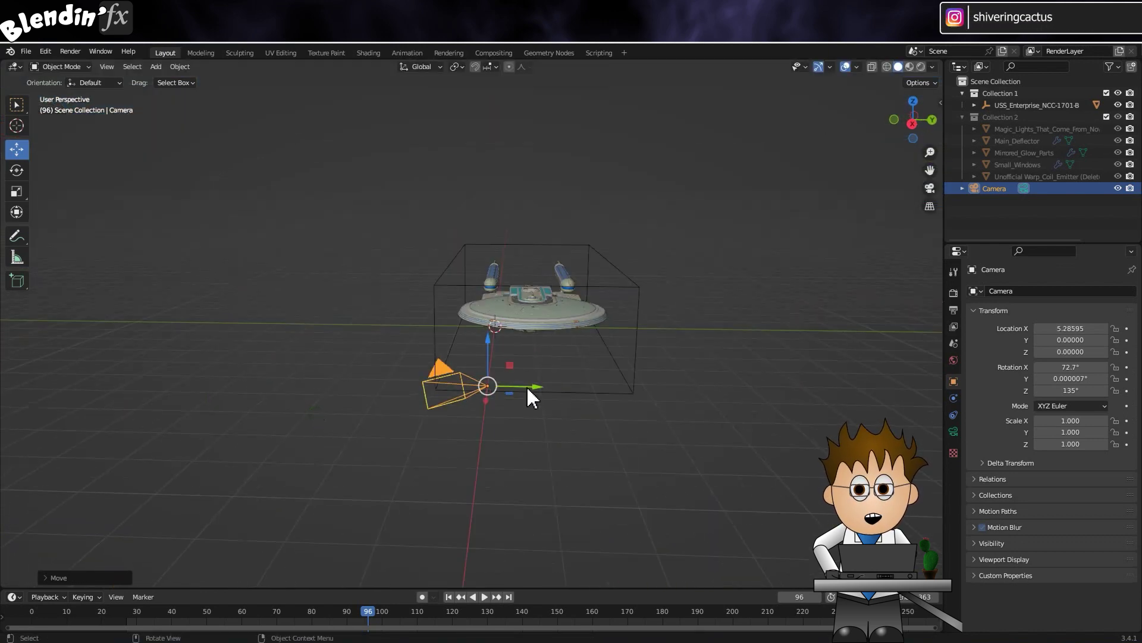
drag(528, 387, 805, 246)
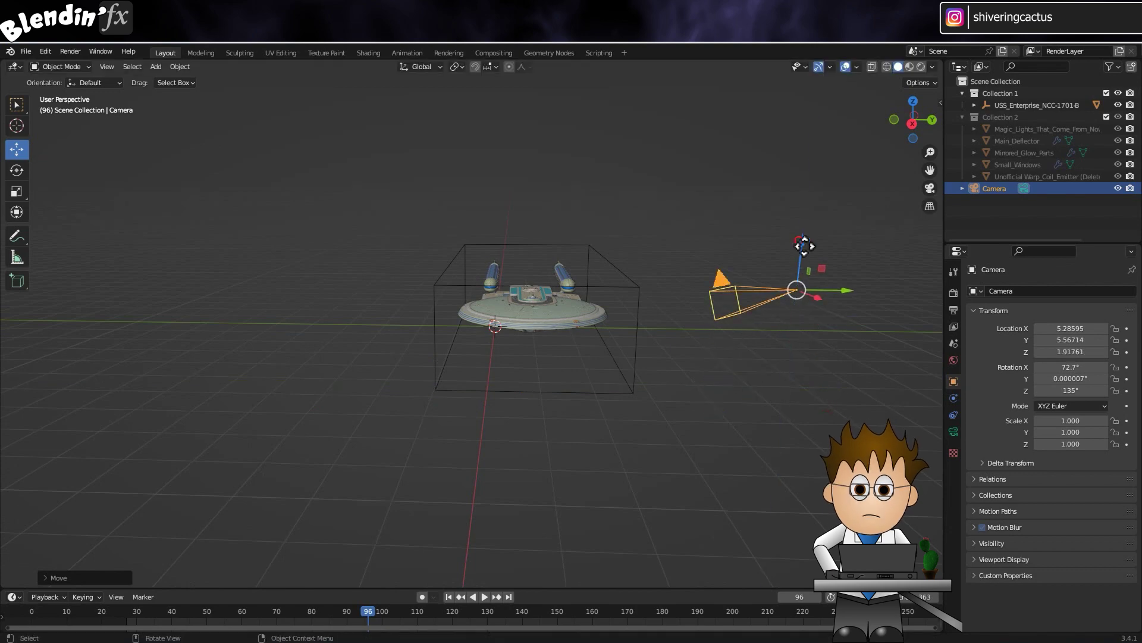
Step: Reposition the camera to about X 7.91, Y 8.01, Z 3.51 to frame the whole ship in camera view
middle_drag(805, 245, 353, 395)
drag(353, 395, 381, 382)
middle_drag(381, 382, 389, 308)
scroll(395, 419, down, 3)
scroll(386, 308, up, 4)
key(KP_0)
key(KP_0)
drag(1070, 328, 1089, 351)
key(KP_0)
drag(1071, 340, 1095, 340)
drag(1071, 329, 1048, 329)
scroll(234, 219, down, 2)
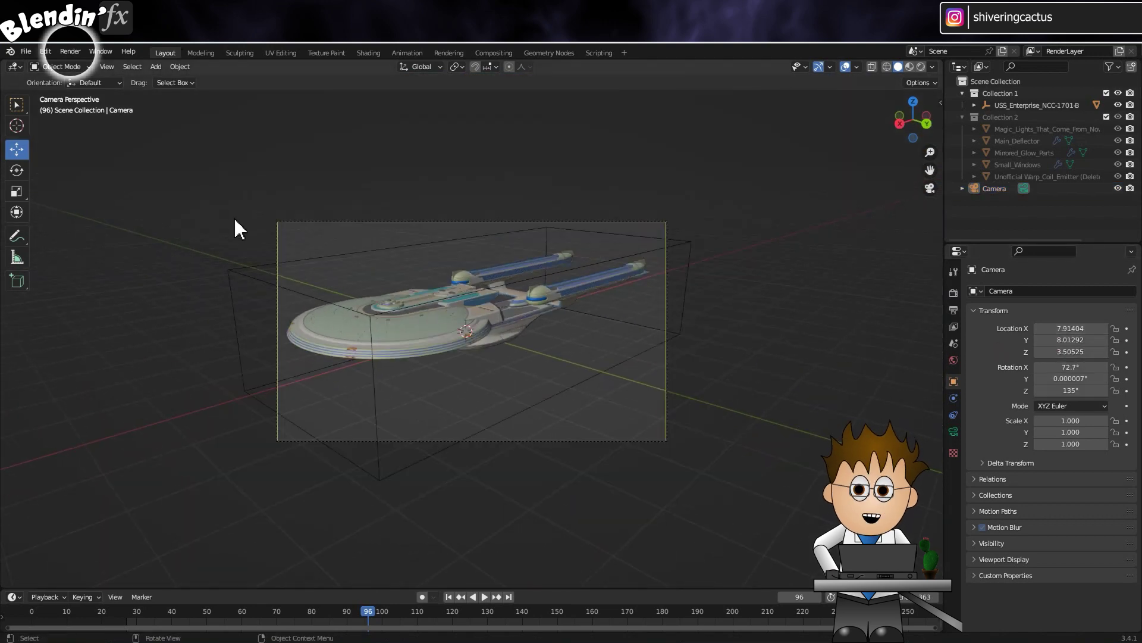
Step: Render a still image of the ship from the camera
click(70, 51)
click(71, 67)
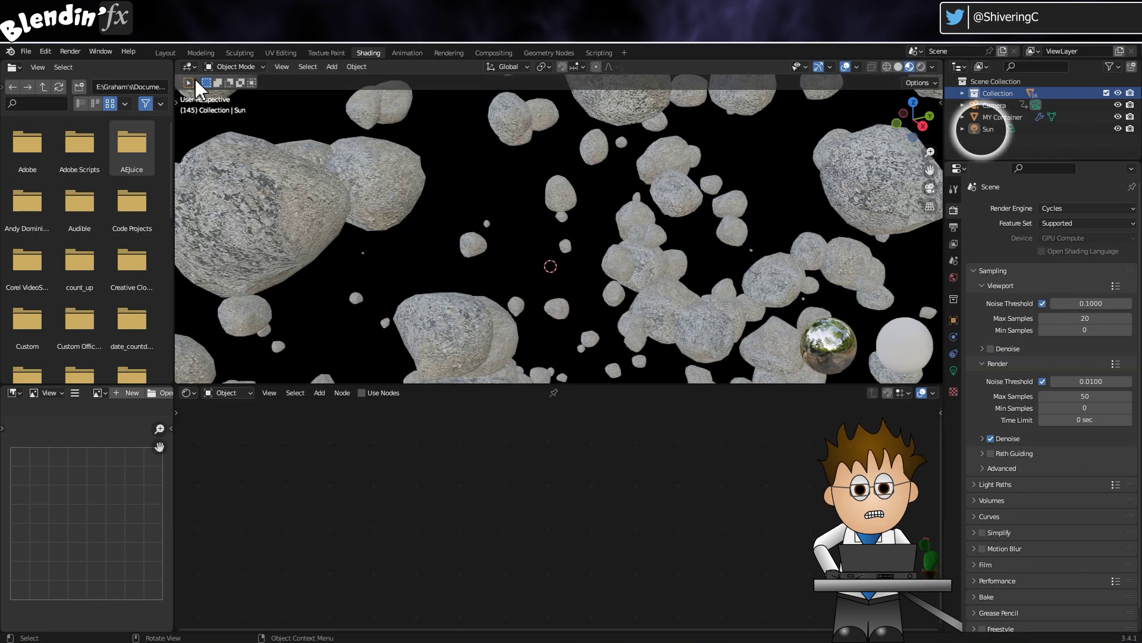
Step: Render a still image of the asteroid scene
click(72, 52)
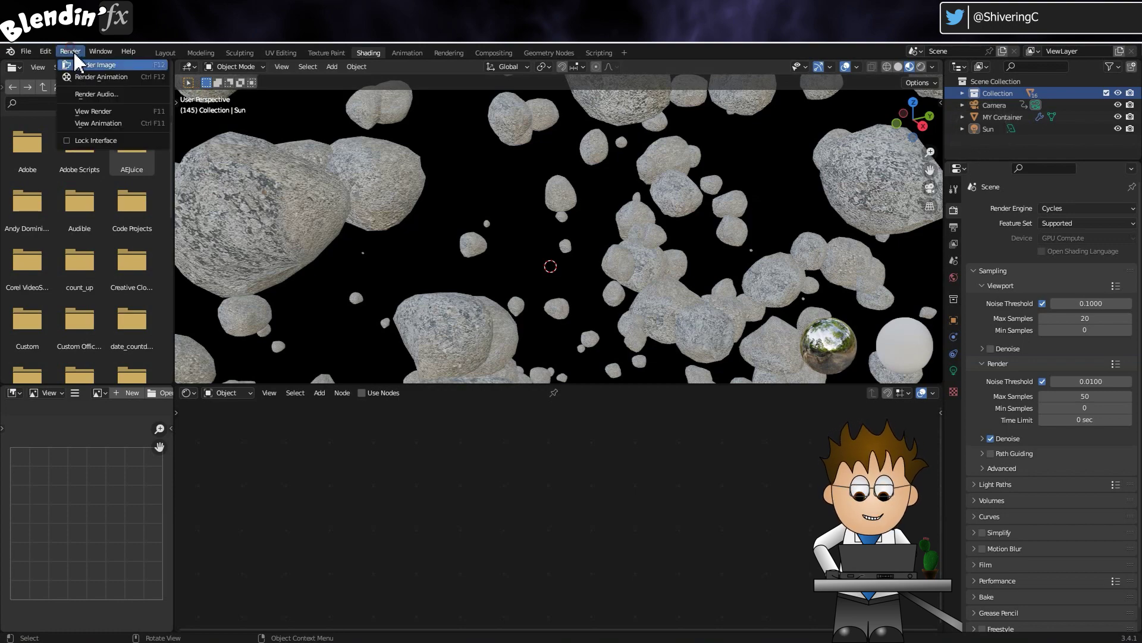
click(89, 64)
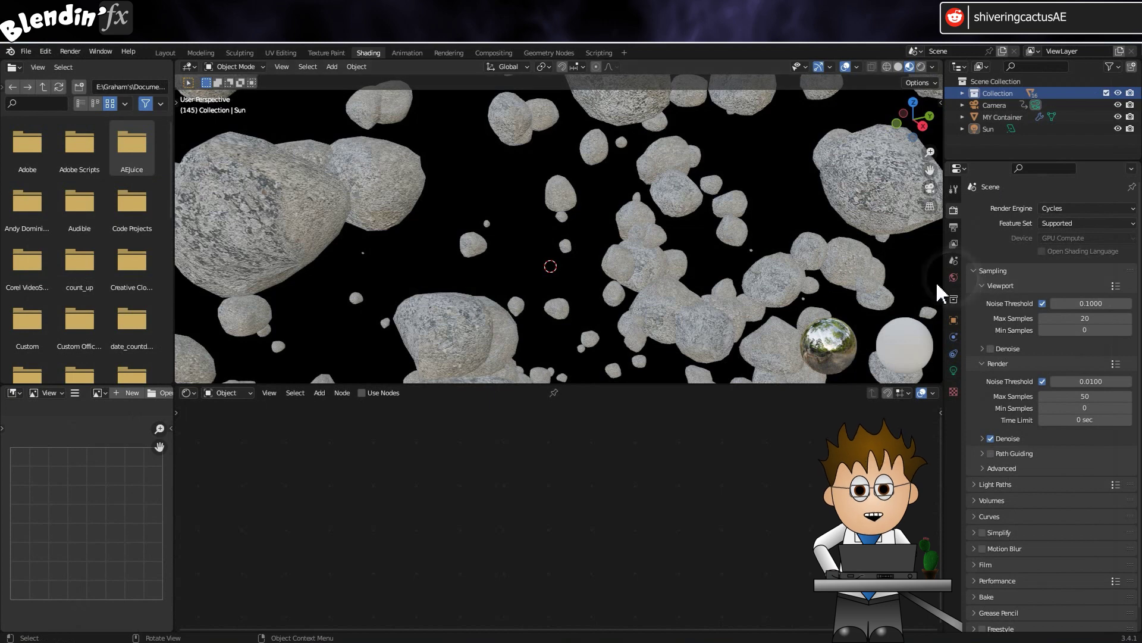
Step: Try a red world background color with hue 0.996 and saturation 0.972 in the asteroid scene
click(954, 278)
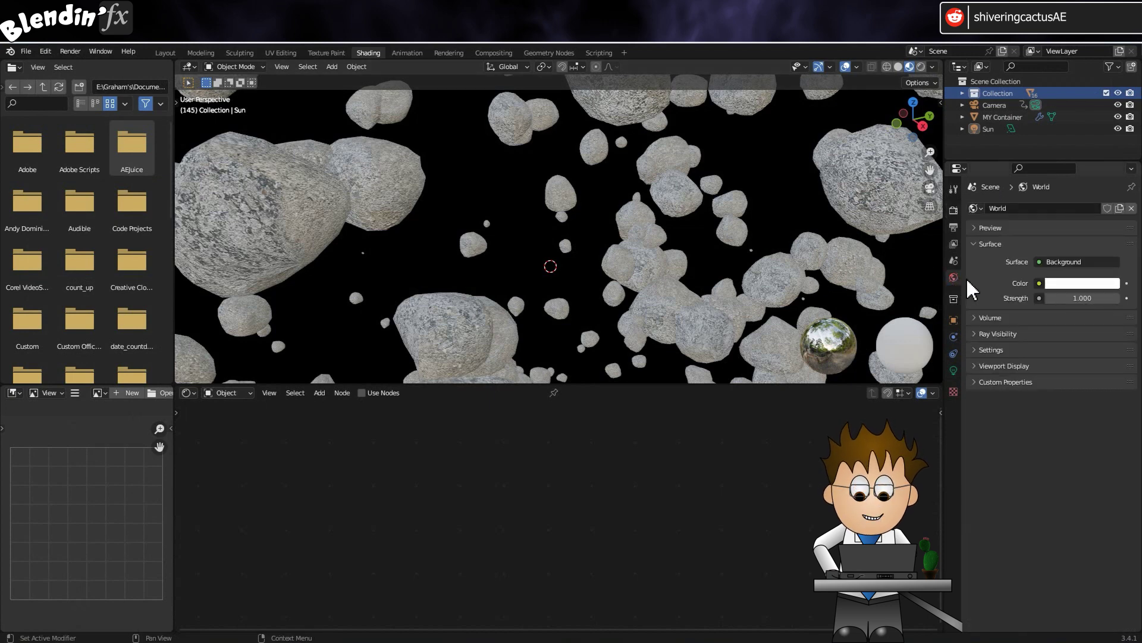
click(1082, 283)
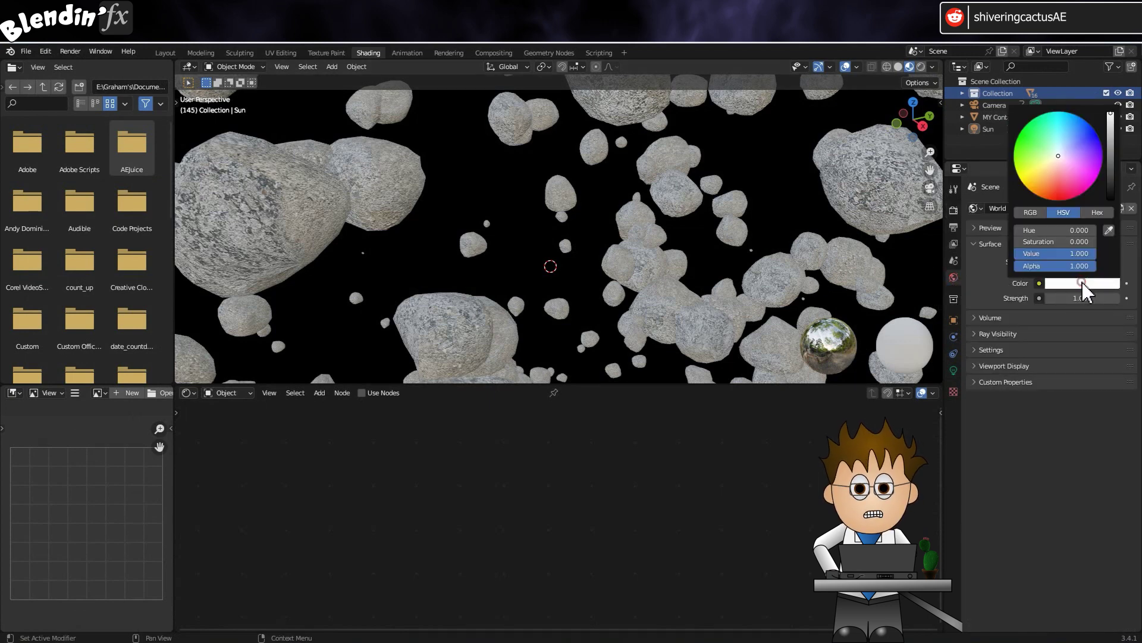
click(1060, 194)
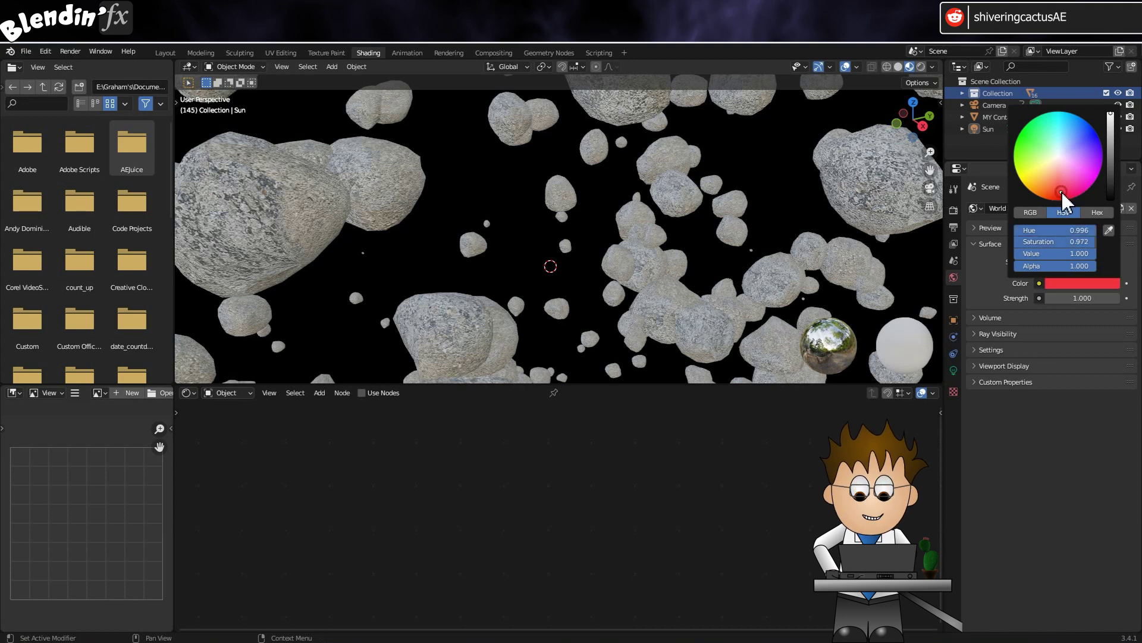
Step: Set the asteroid scene's world color to black with value 0, render a still image and close the render
click(1082, 282)
drag(1108, 171, 1110, 254)
click(916, 281)
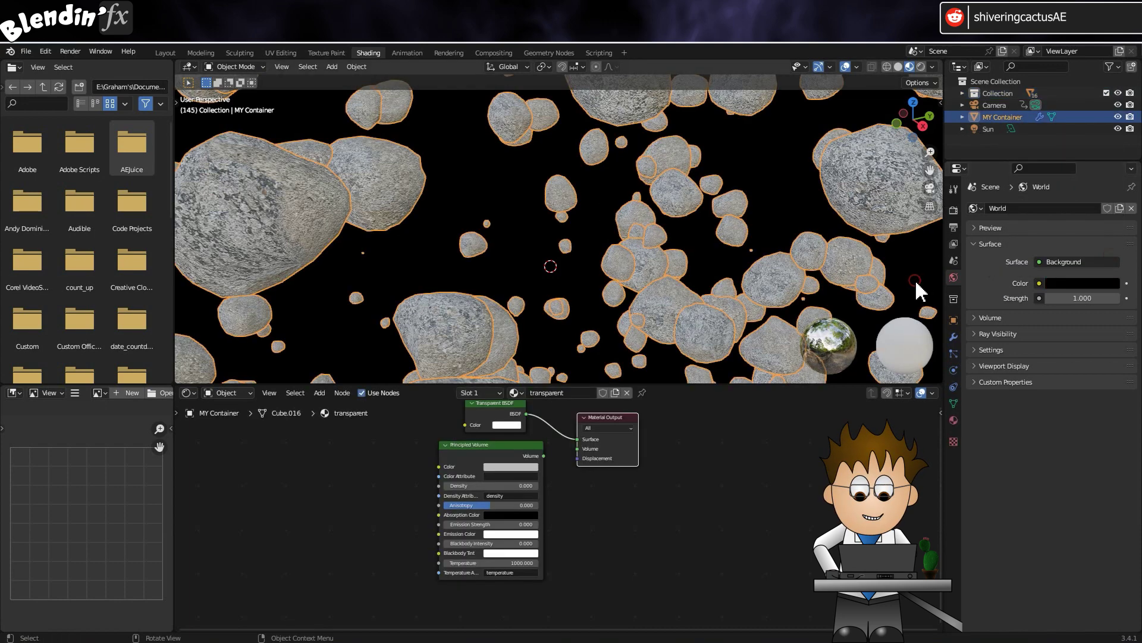
click(72, 52)
click(83, 61)
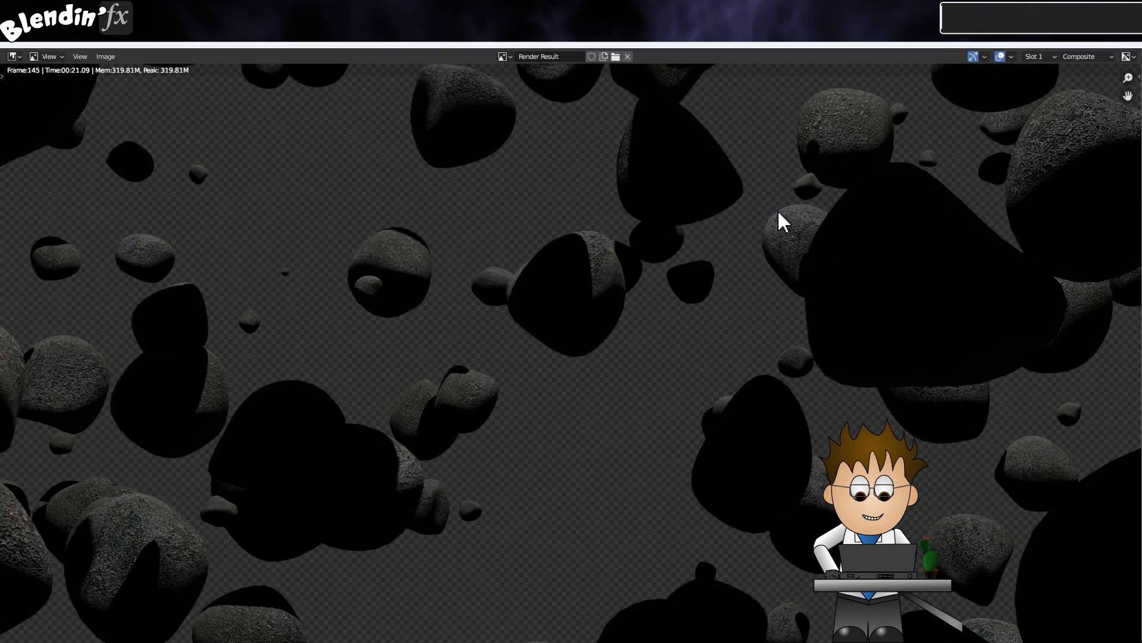
click(1130, 46)
Step: Set the asteroid scene's world color value to 0.025 and render the still image again
click(1078, 284)
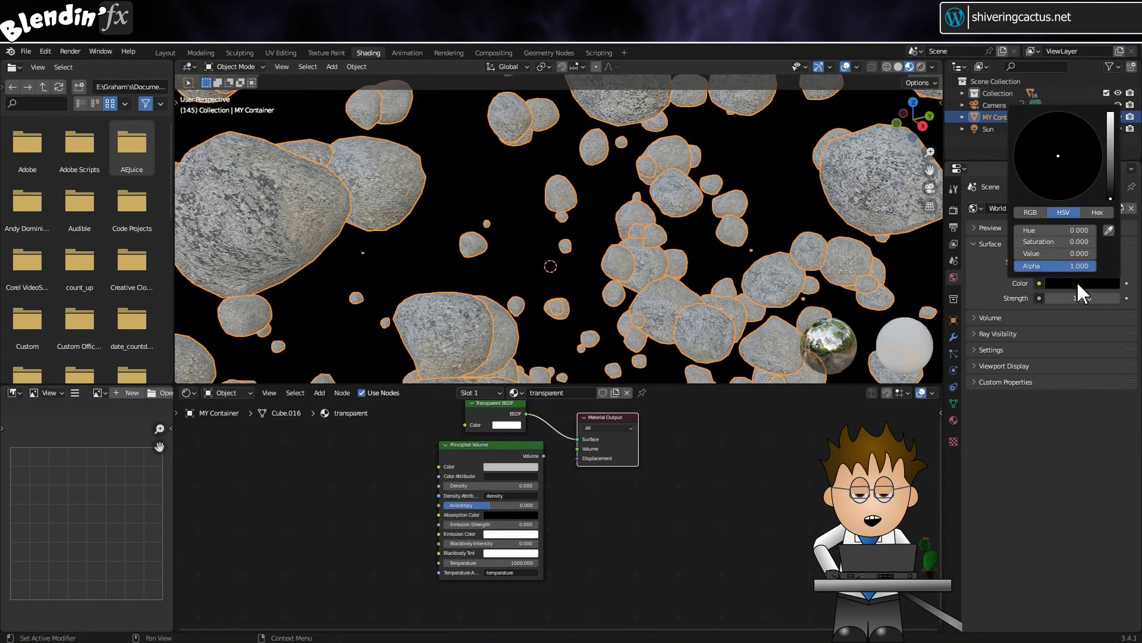
drag(1111, 197, 1110, 185)
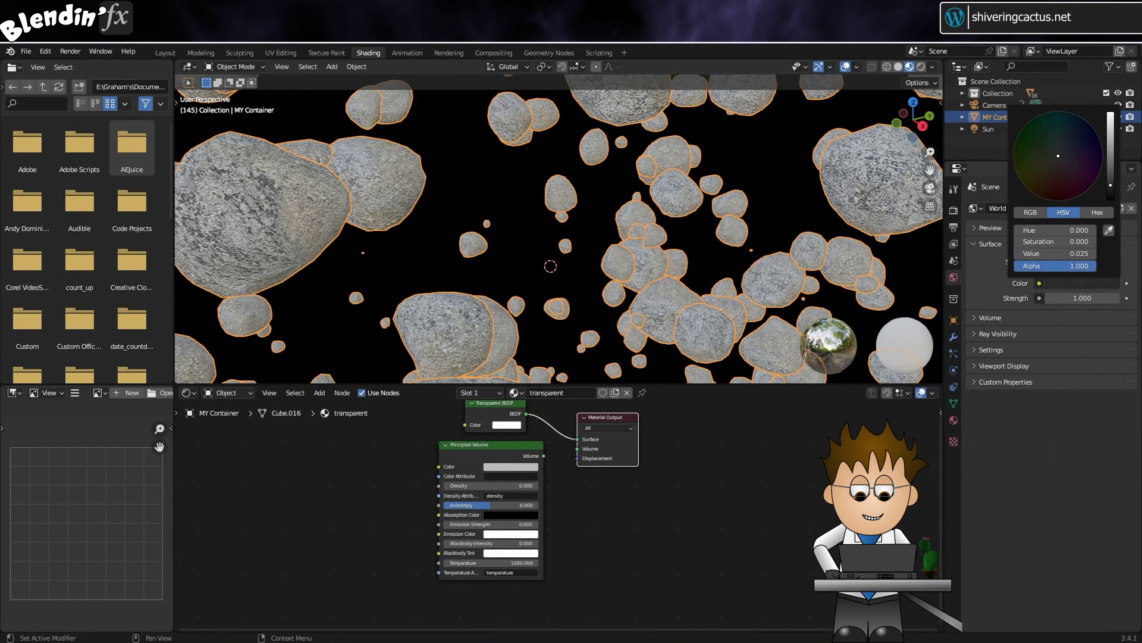
click(70, 51)
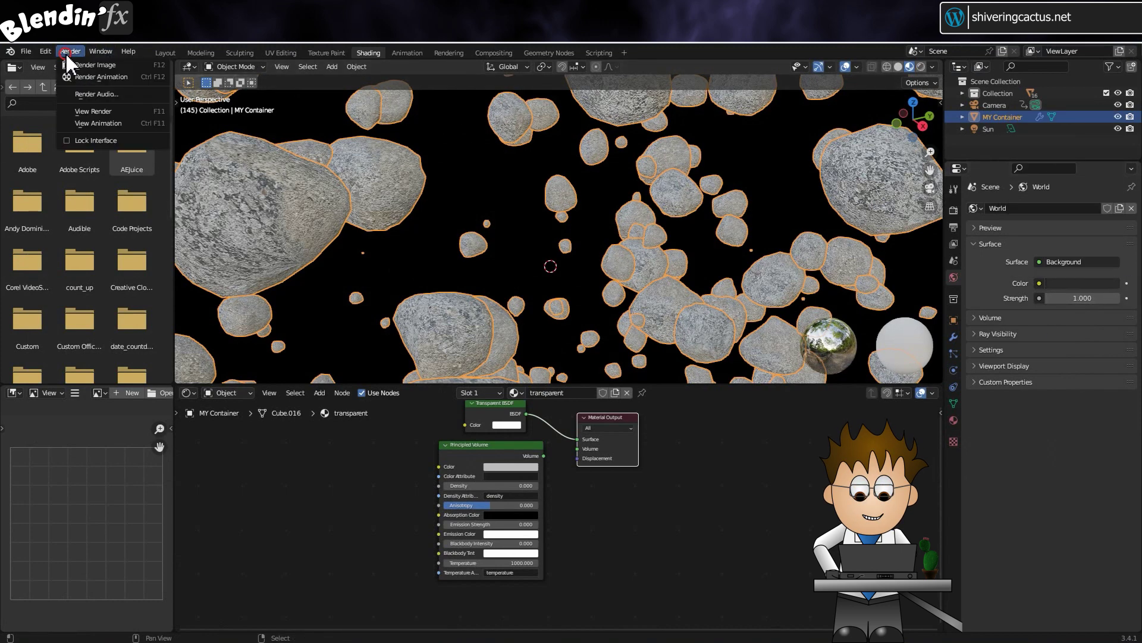
click(90, 66)
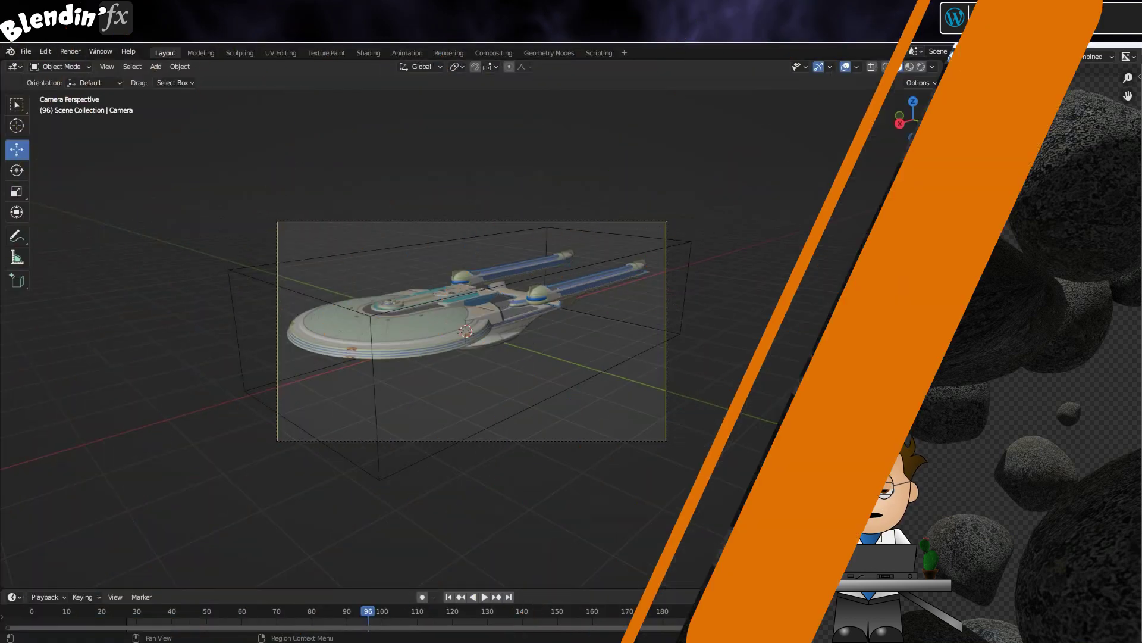
Step: Set the ship scene's world background color to a very dark grey
click(954, 359)
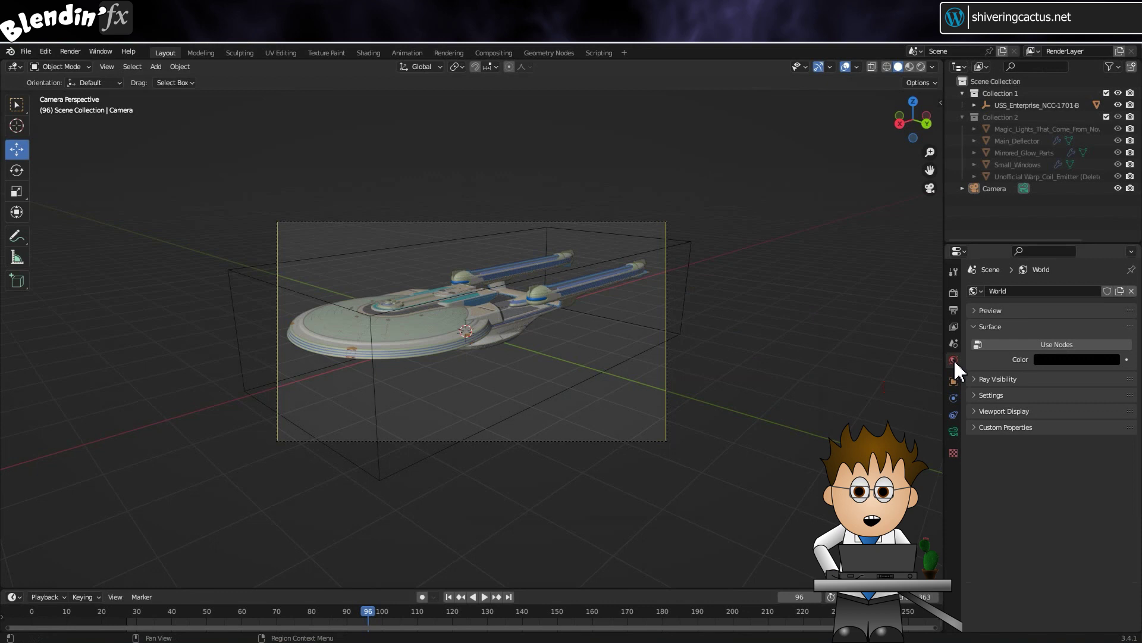
click(1087, 358)
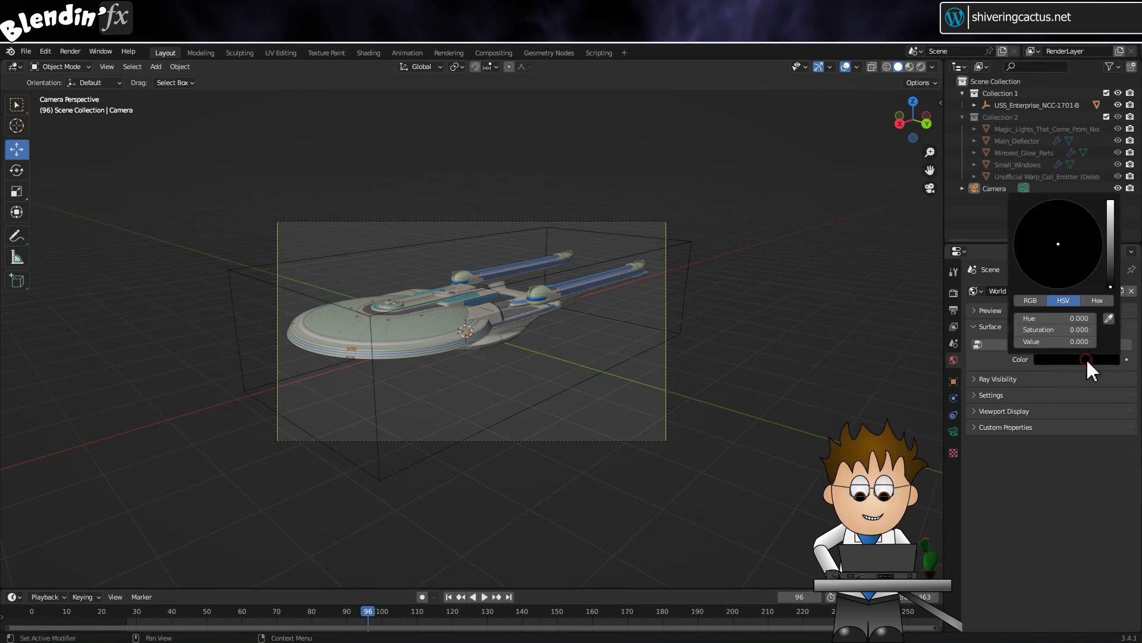
drag(1111, 285, 1110, 272)
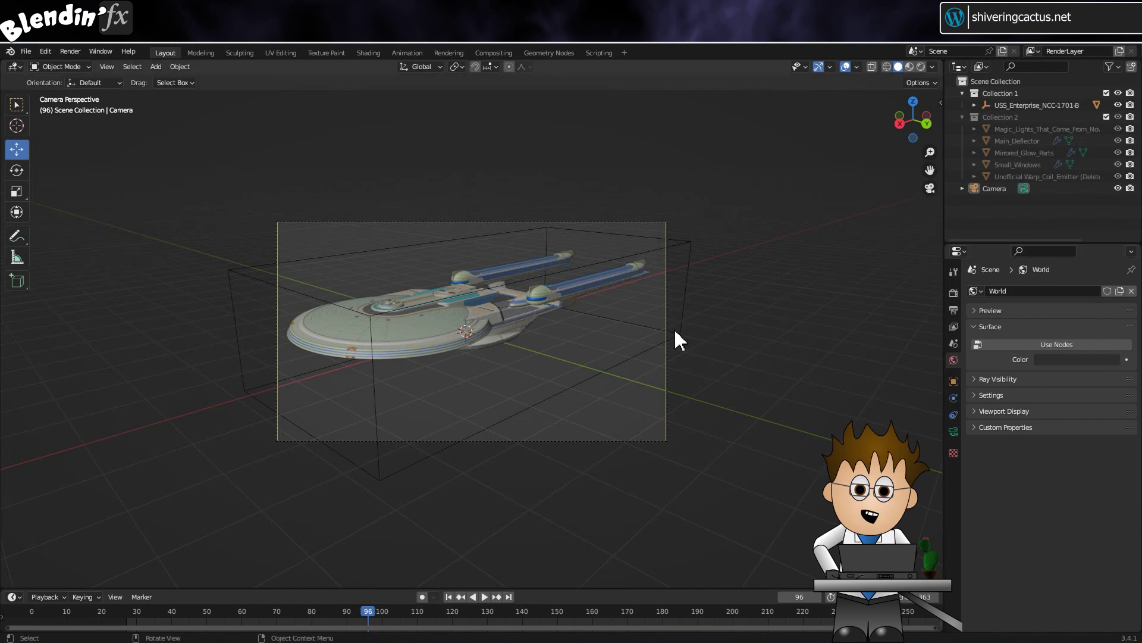
Step: Add a sun light to the ship scene
middle_drag(674, 327, 581, 317)
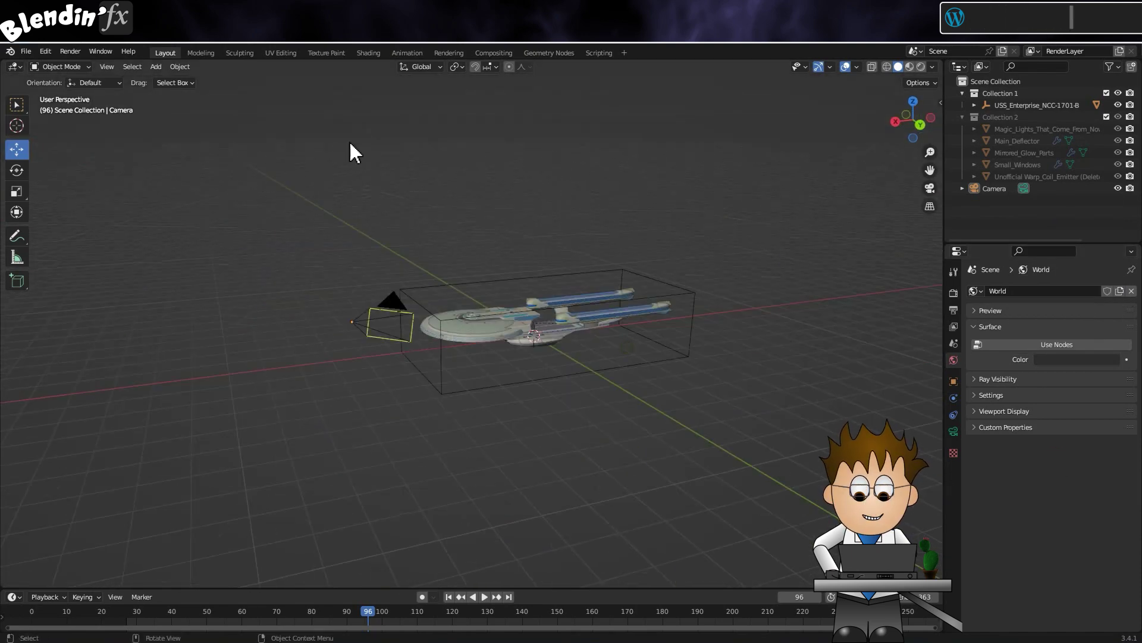
click(158, 68)
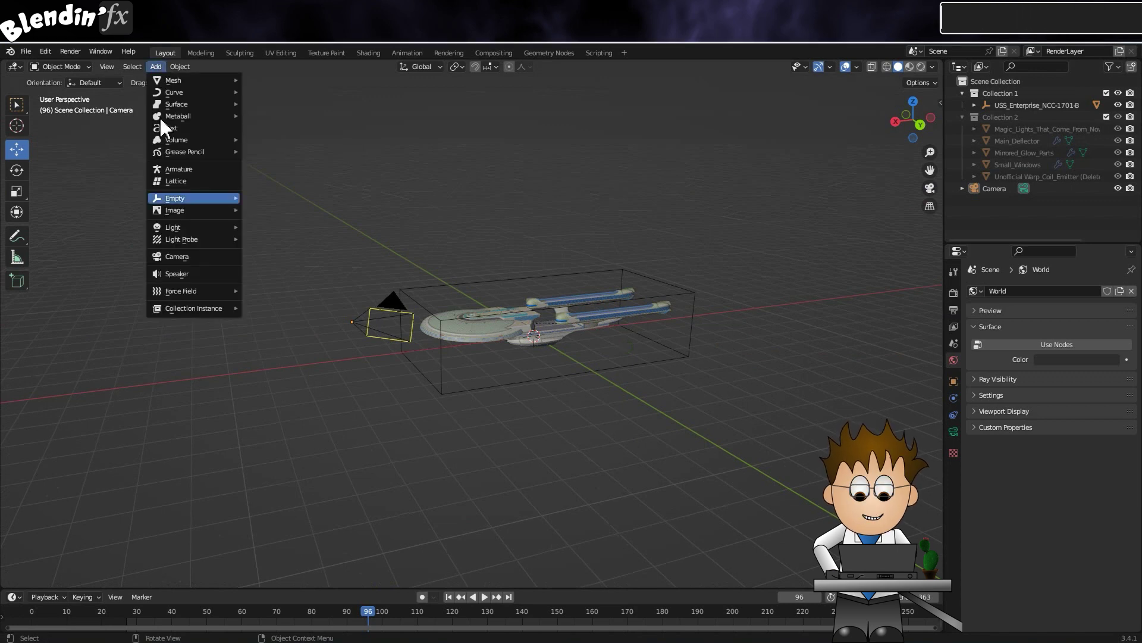
mouse_move(180, 229)
click(283, 238)
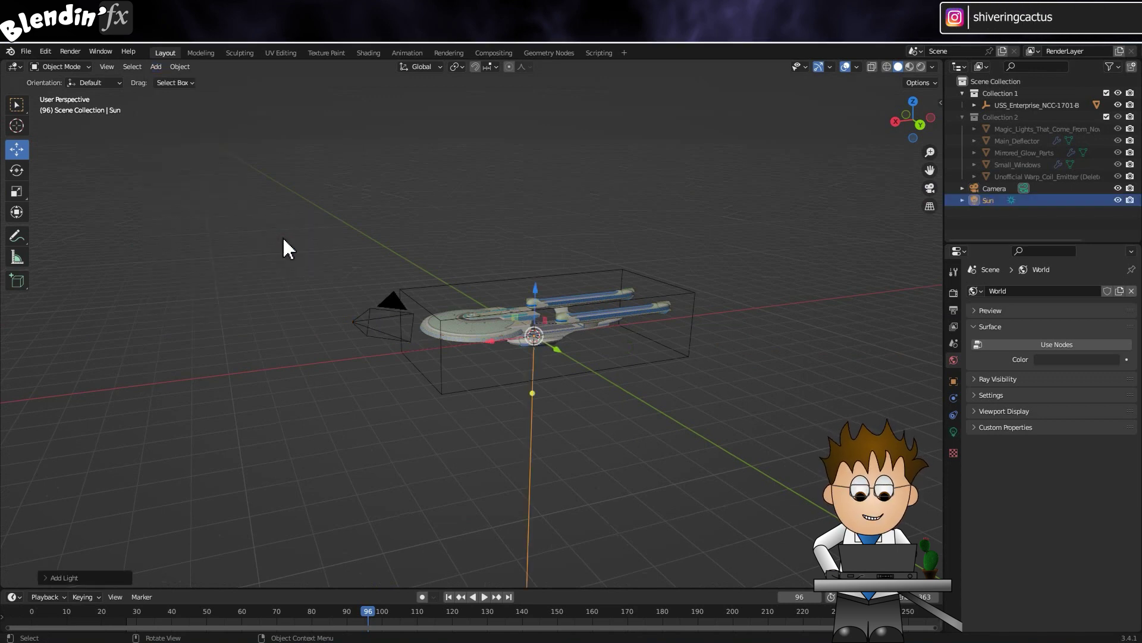
Step: Move the sun light beside and above the ship to about Y 10.08, Z 4.62 and angle its beam
drag(532, 398, 502, 381)
drag(556, 347, 765, 481)
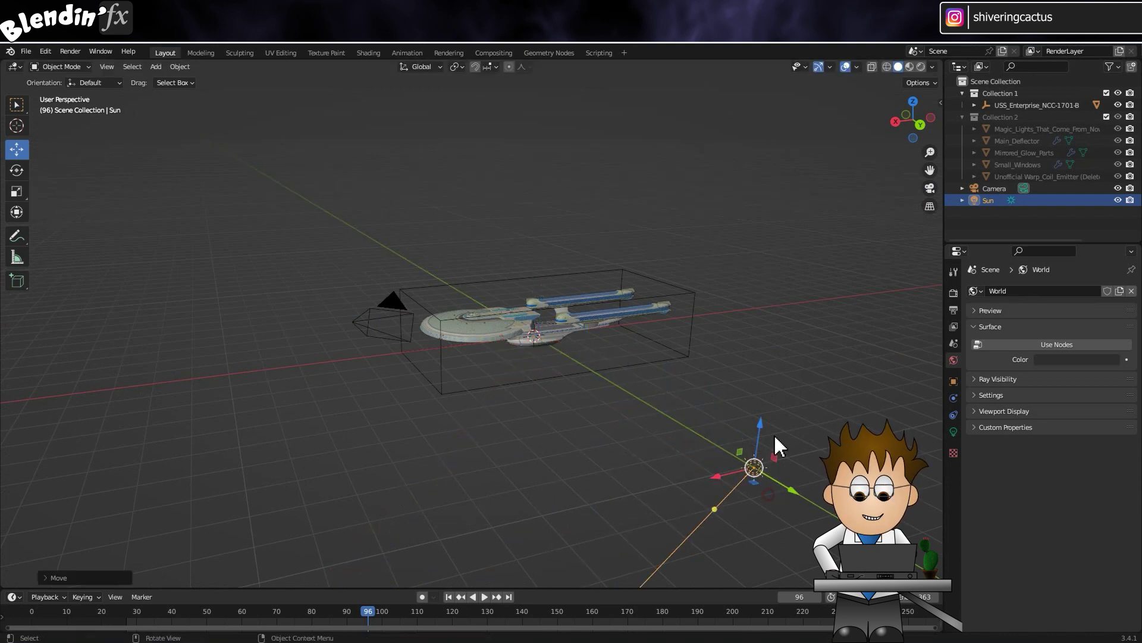
drag(762, 430, 791, 229)
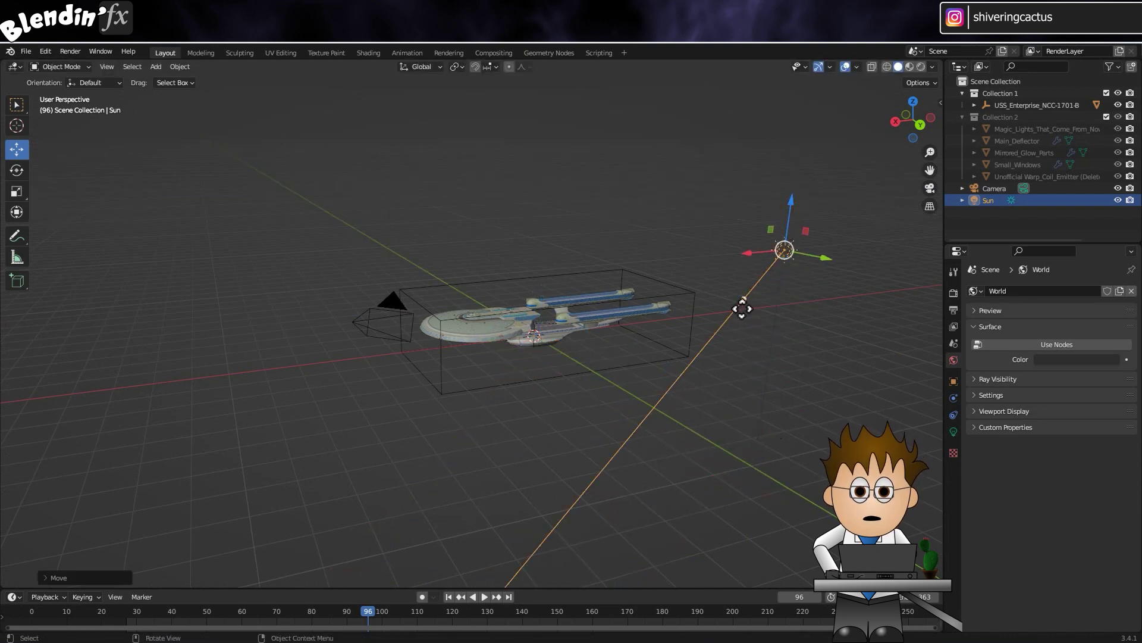
drag(742, 307, 730, 281)
Step: Rotate the sun light to about X -63°, Y -24.6°, Z -8.38°
middle_drag(701, 420, 567, 437)
click(954, 380)
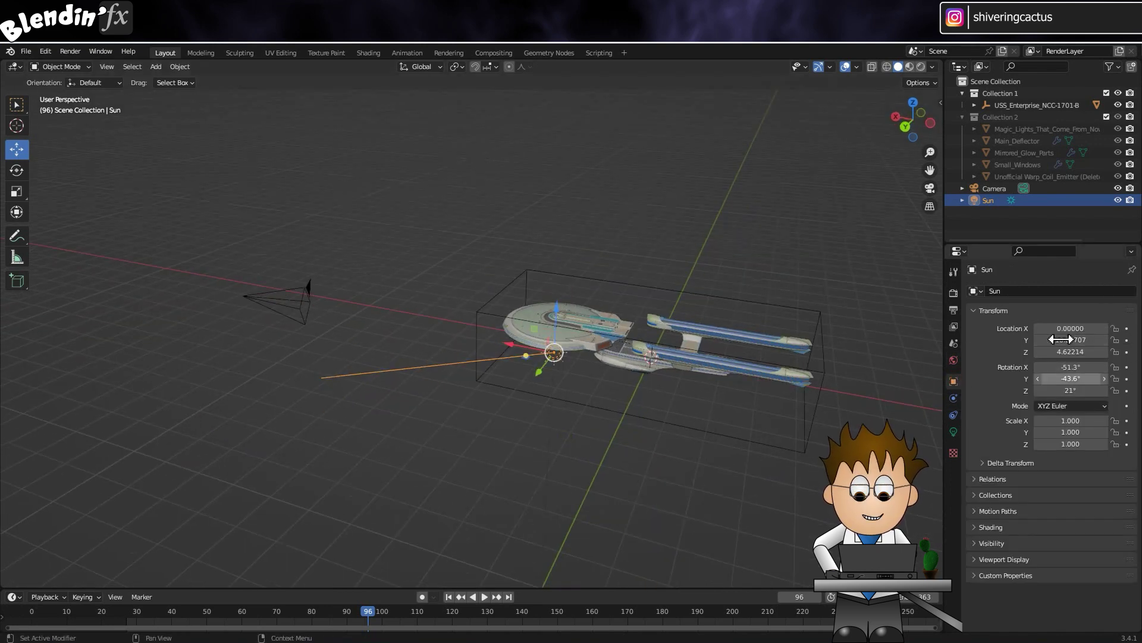
drag(1066, 367, 1059, 391)
drag(1072, 379, 1080, 380)
drag(1073, 367, 1065, 367)
Step: Return to the camera view and render a still image of the sunlit ship
key(KP_0)
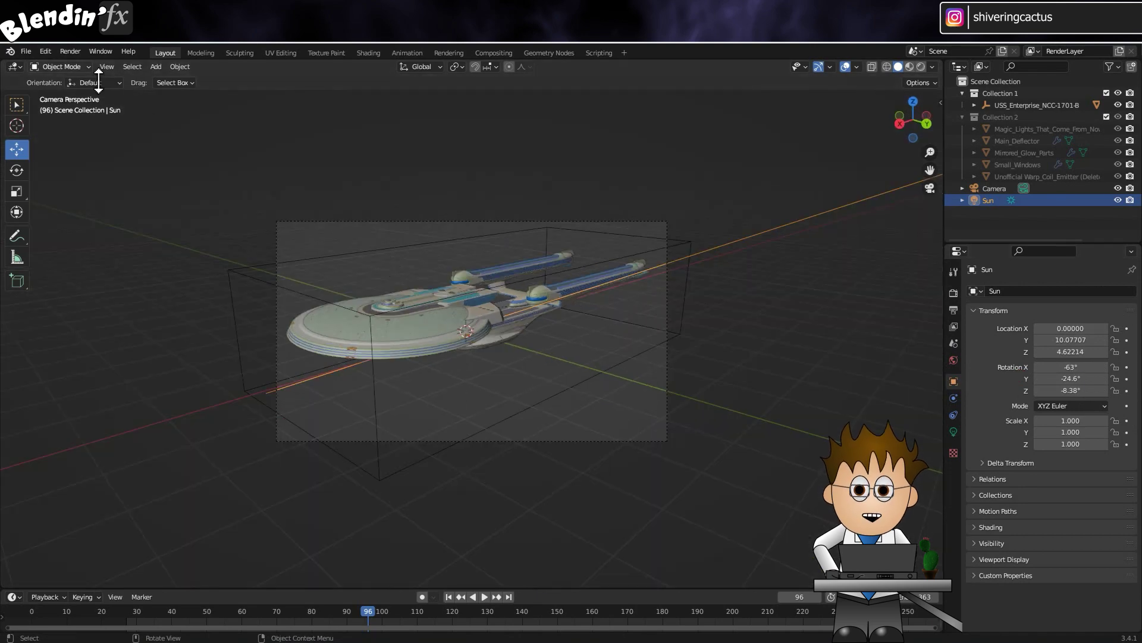
click(70, 53)
click(75, 65)
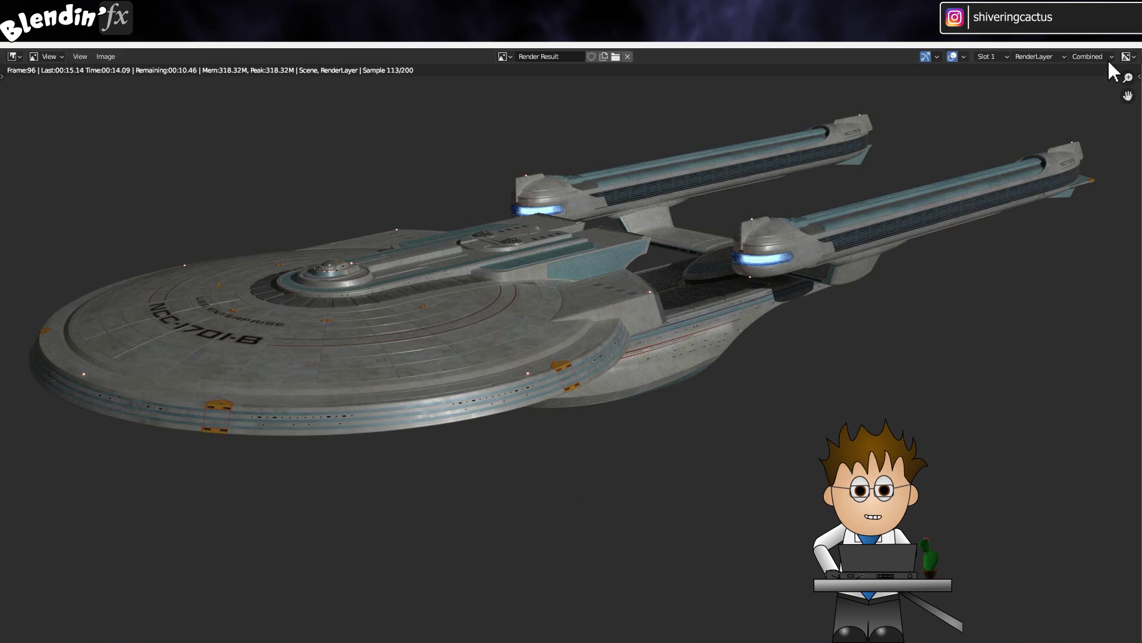
Step: Place the camera below the ship at about X 8.62, Y -5.96, Z -1.04, rotated 99.7°, 0°, 49.8°, and render a still image
click(1124, 44)
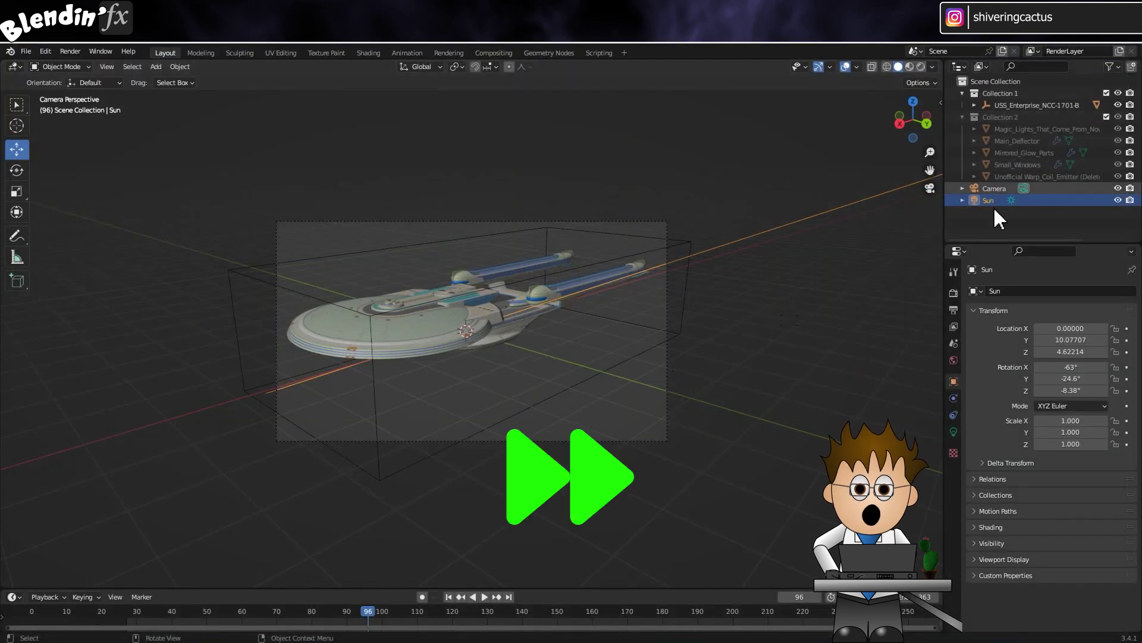
click(994, 189)
drag(1070, 328, 1038, 352)
drag(1071, 391, 1038, 390)
drag(1071, 379, 1086, 368)
drag(1071, 352, 1038, 352)
drag(1070, 367, 1086, 367)
key(F12)
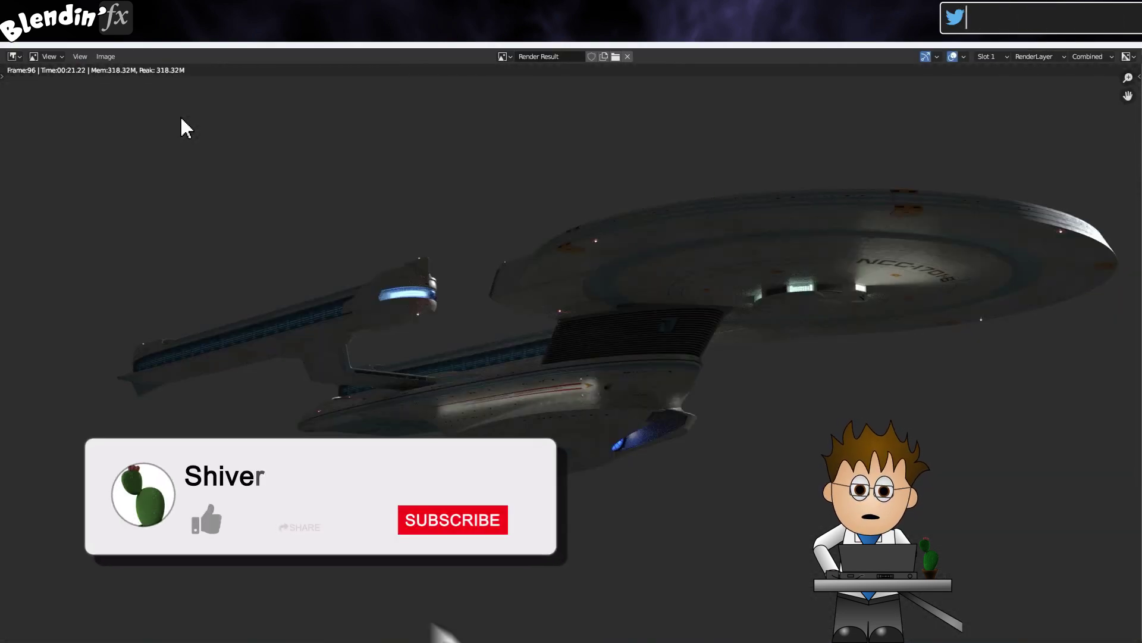
click(1130, 45)
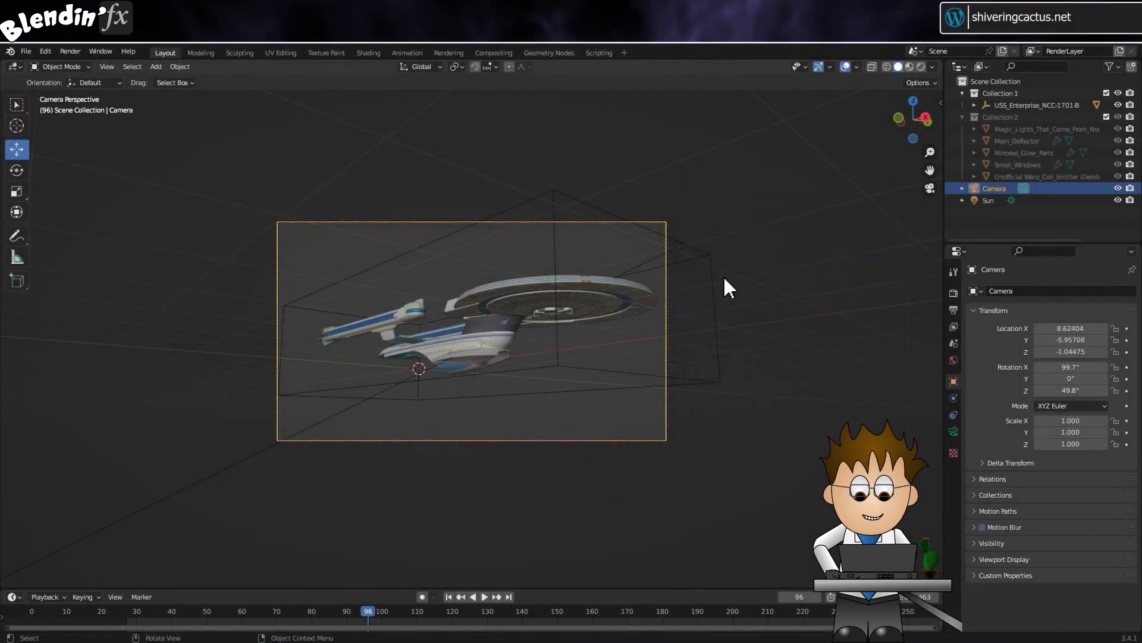
Step: Reset the camera's location to 0, 0, 0 and set its rotation to X 90°, Y 0°, Z 0°
key(KP_0)
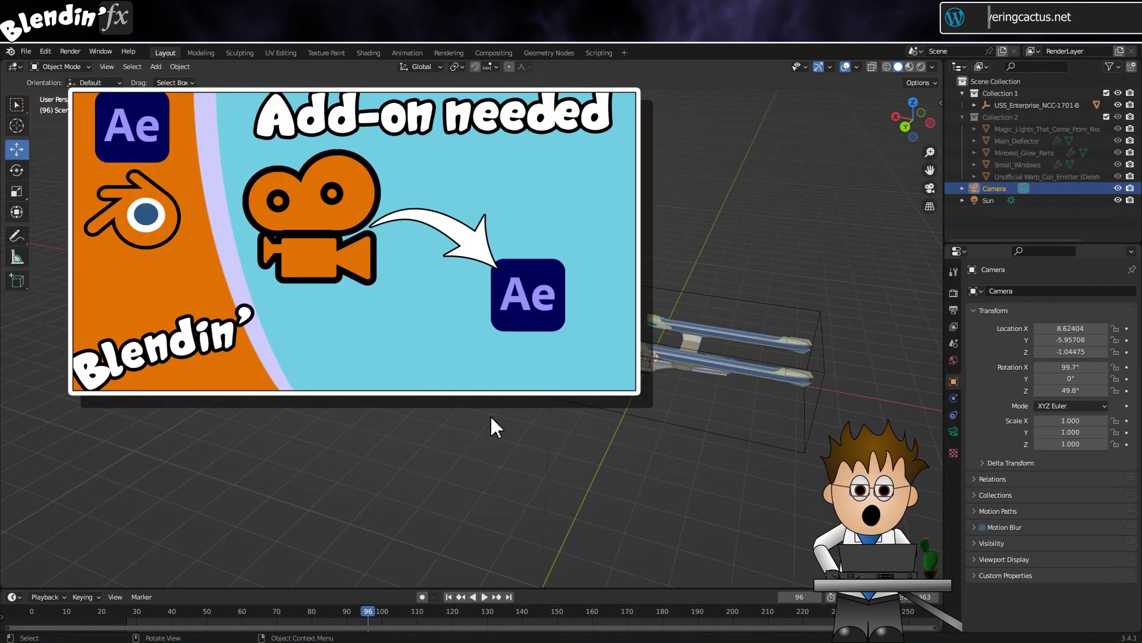
click(1058, 328)
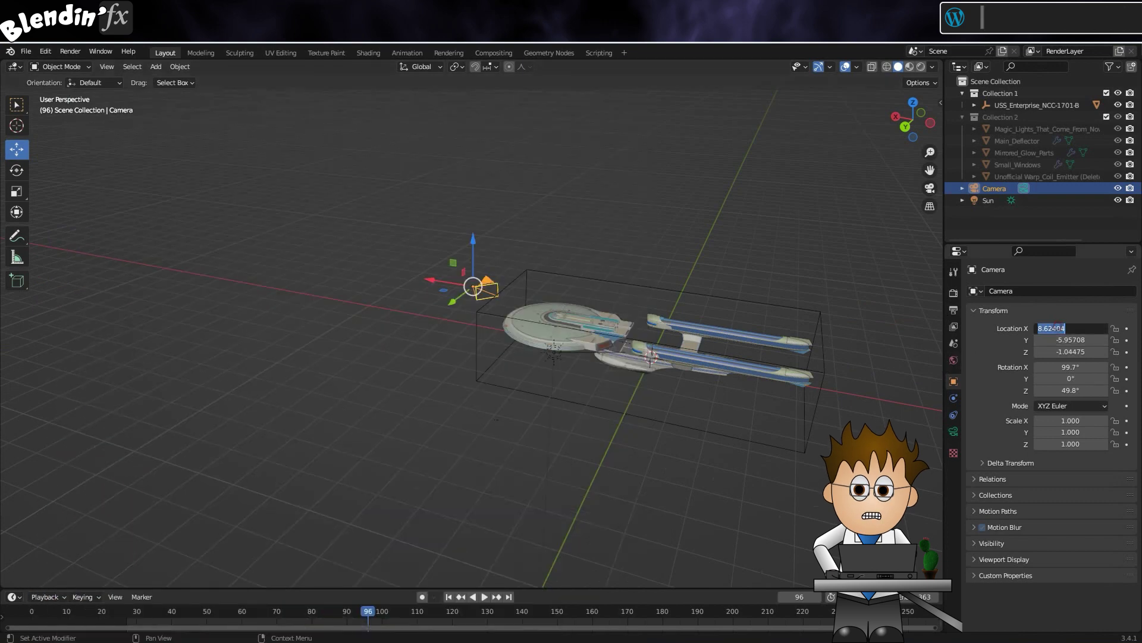
text(0)
key(Return)
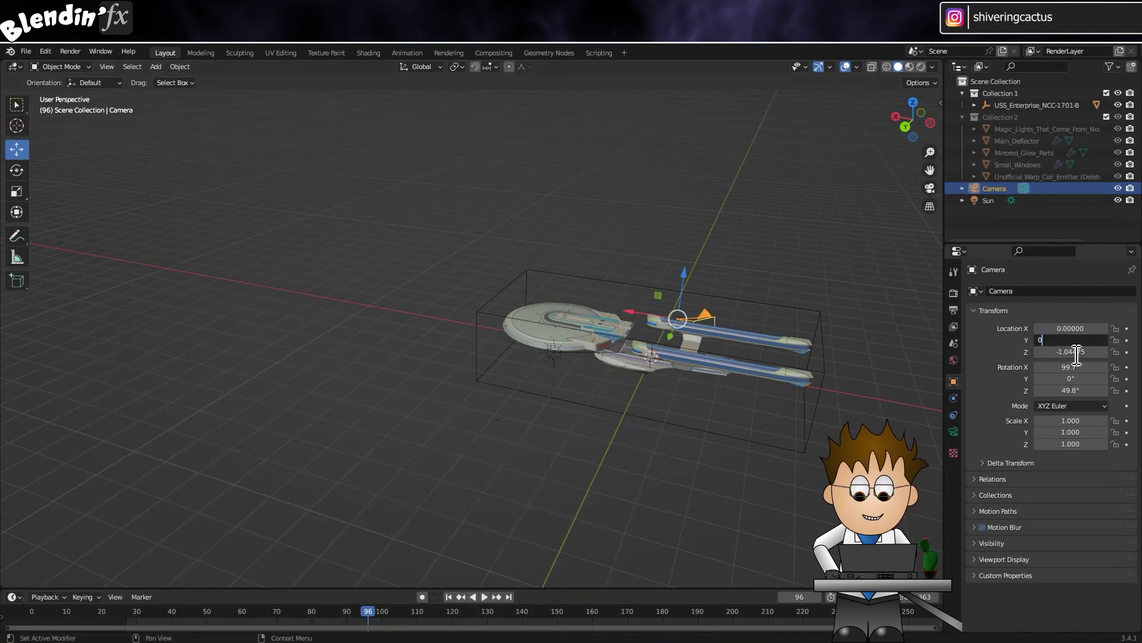
text(0)
key(Return)
key(Return)
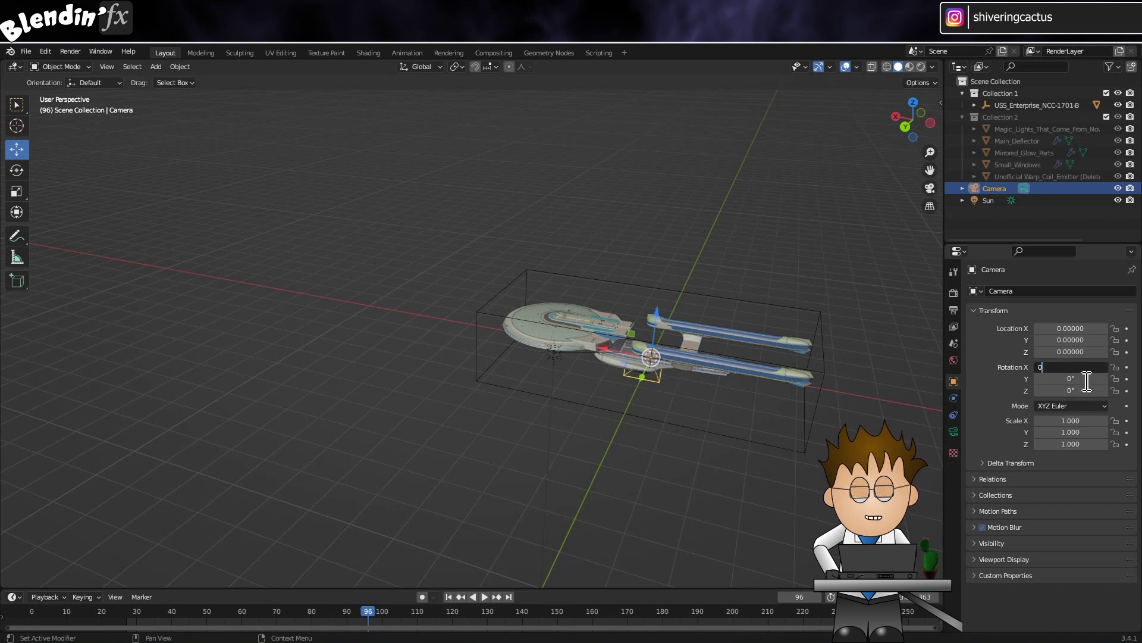
key(Return)
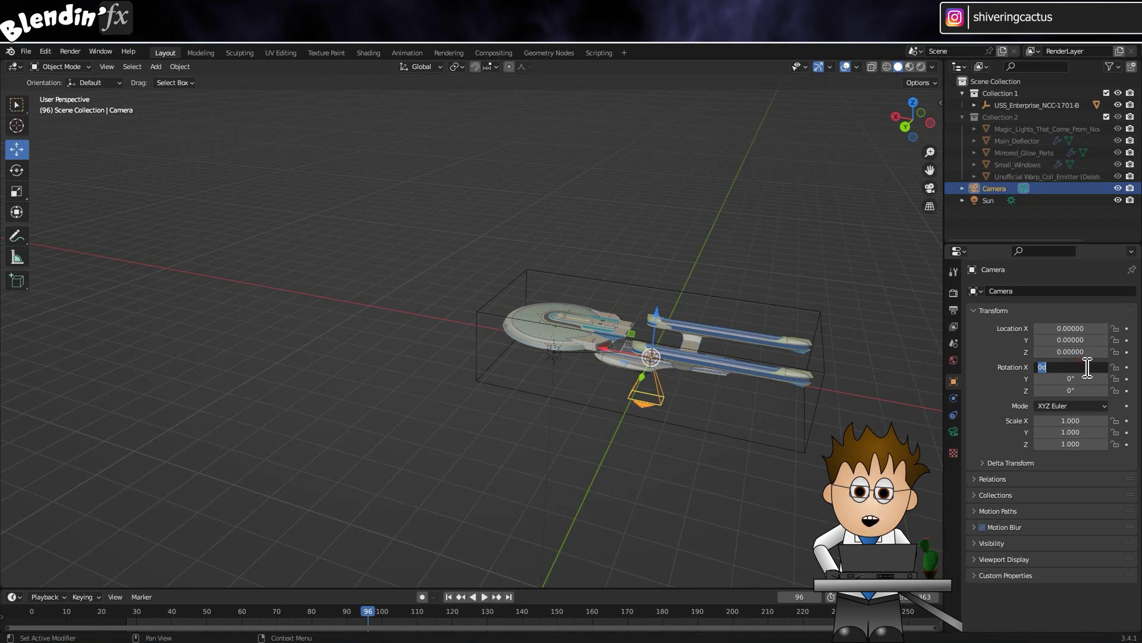
middle_drag(634, 403, 785, 370)
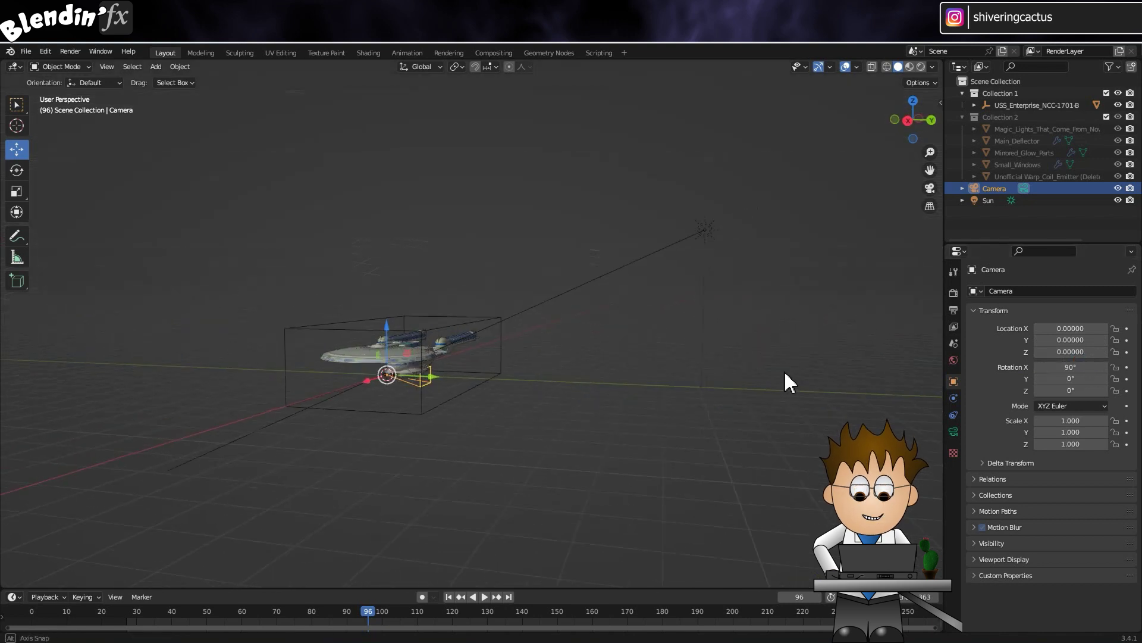
Step: Set the frame rate to 30 fps and the render output folder to C:\Blender Models\Renders\
click(954, 310)
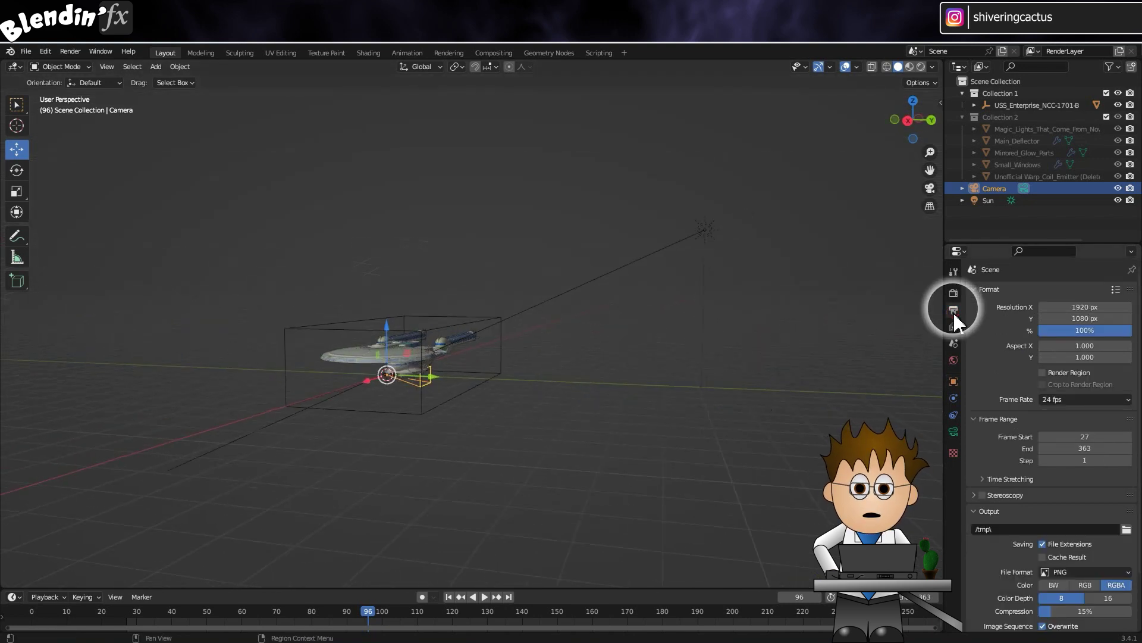
click(1055, 399)
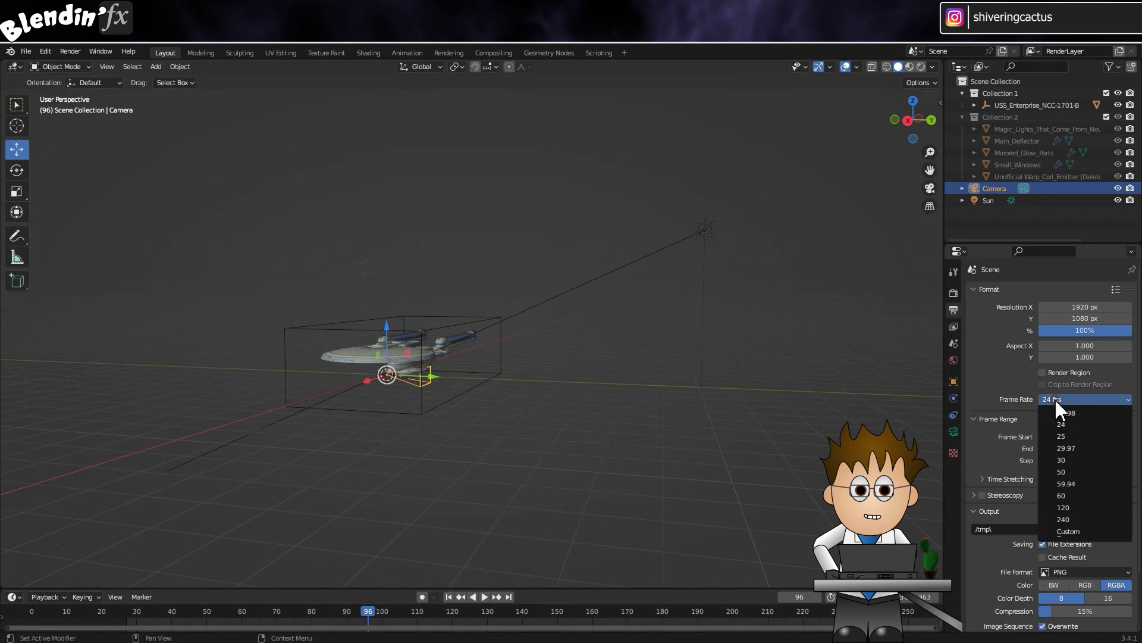
click(1069, 461)
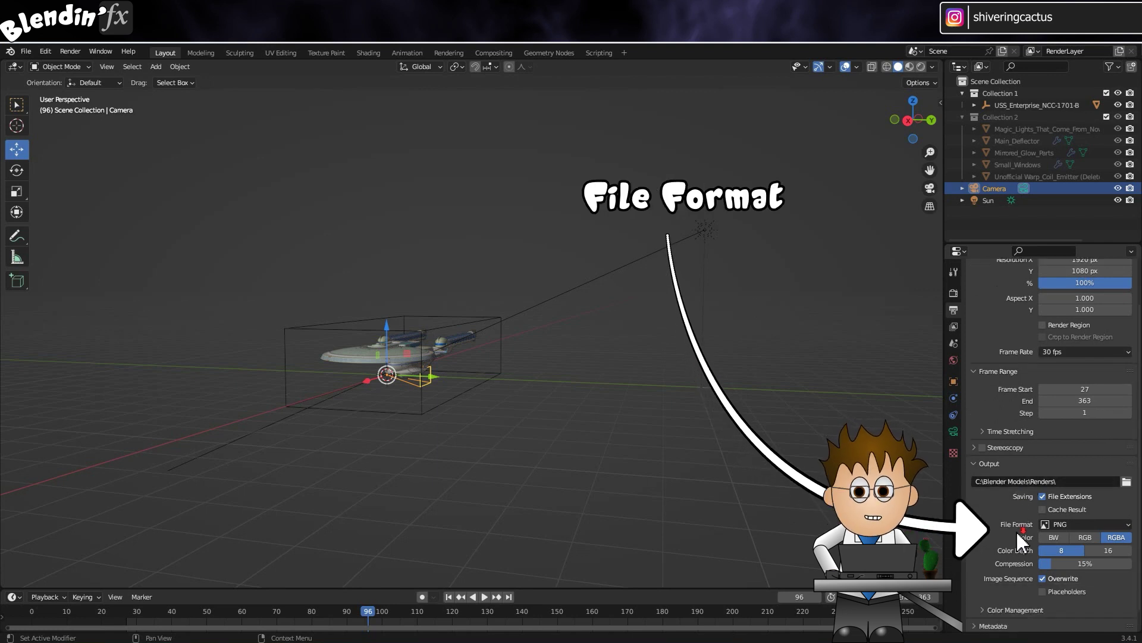
scroll(1023, 526, down, 3)
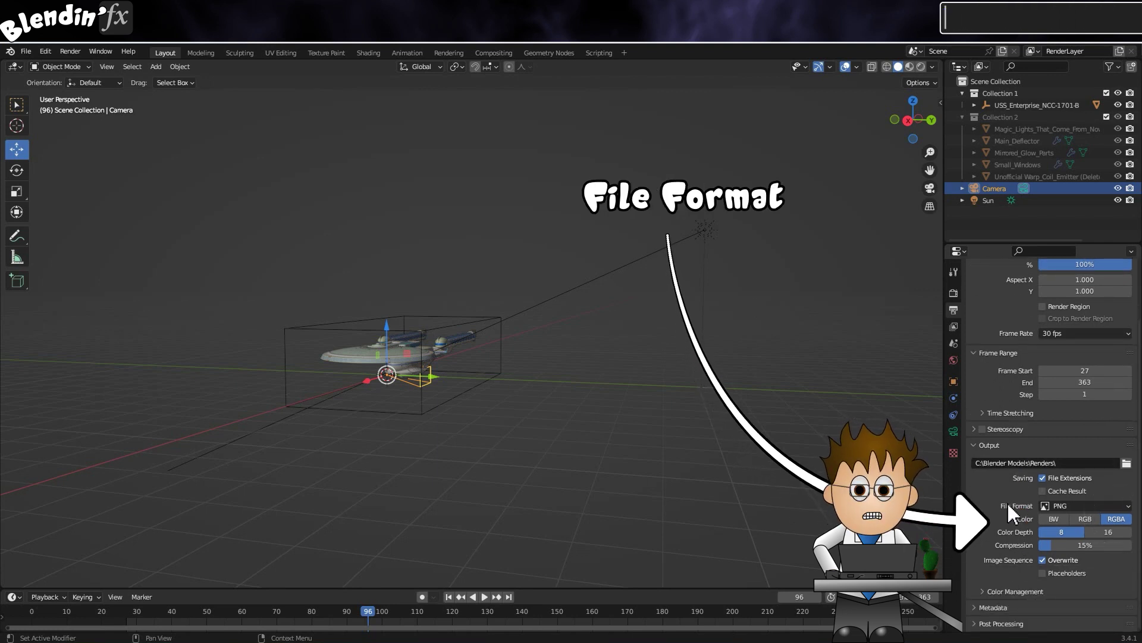
Step: Set the animation's end frame to 300 and bring that range into the timeline
scroll(1032, 464, up, 3)
click(1083, 448)
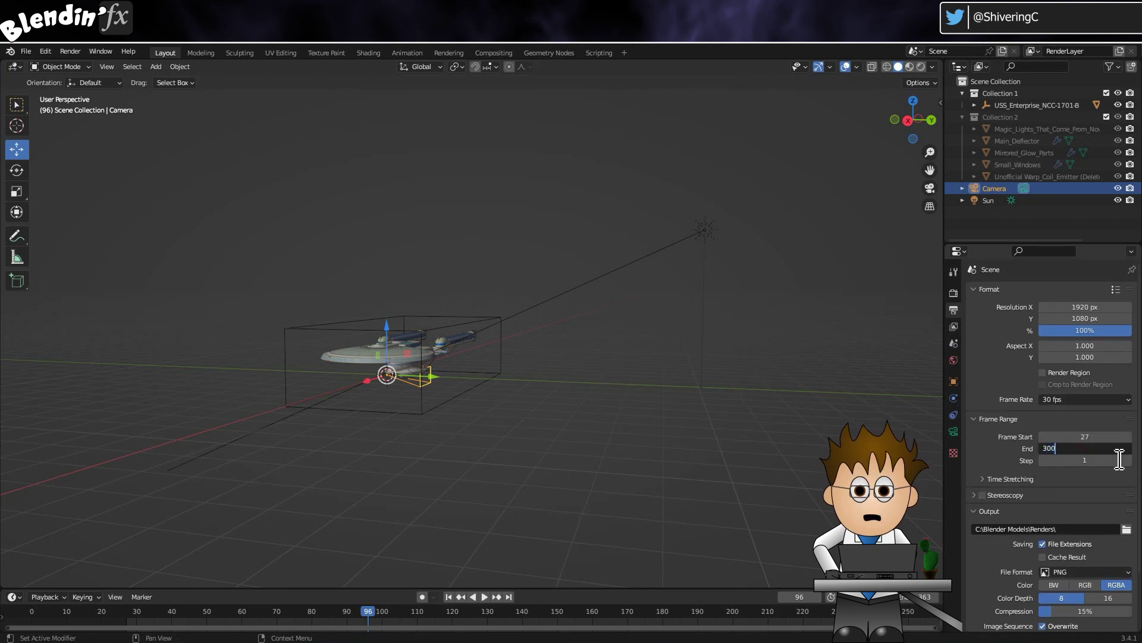
key(Return)
drag(790, 630, 923, 629)
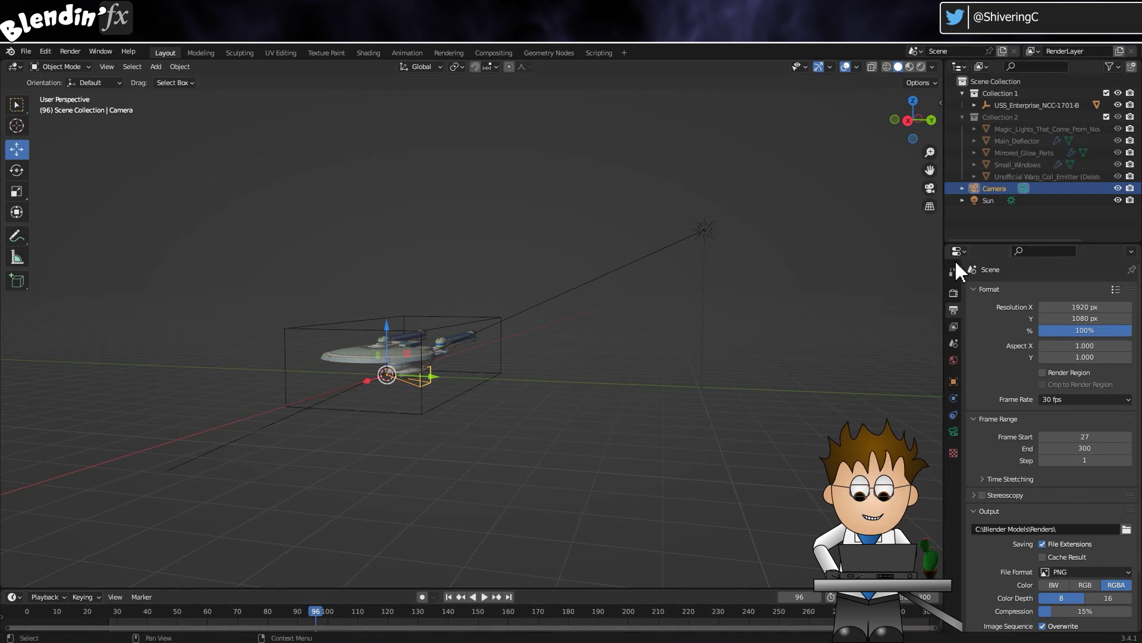
Step: Move the USS_Enterprise_NCC-1701-B ship along X to about 2.73
click(997, 103)
click(955, 378)
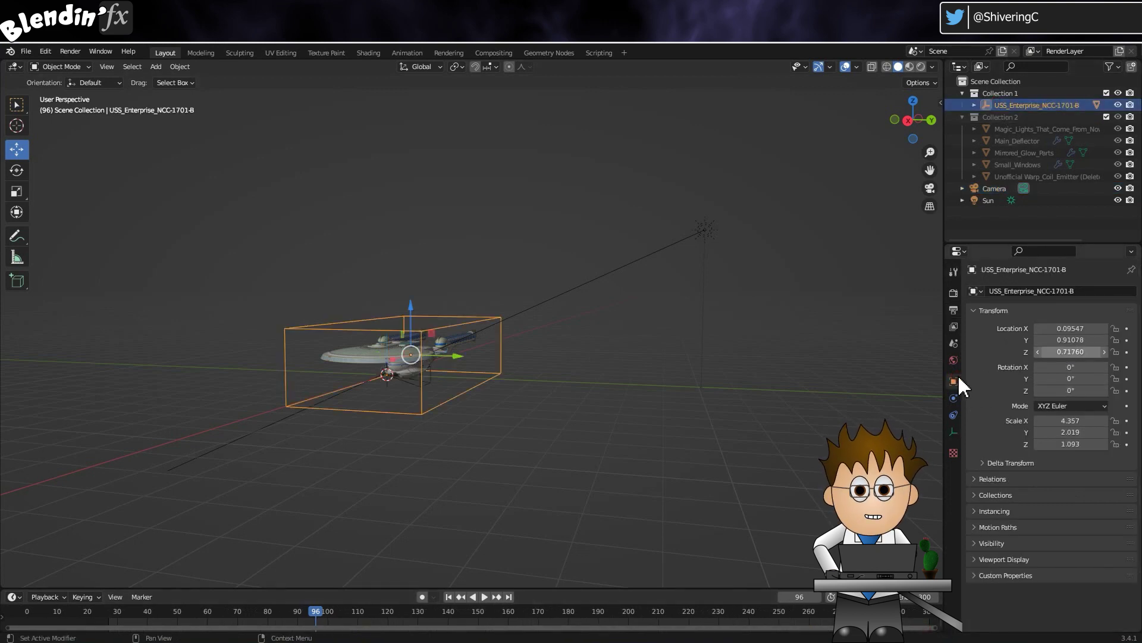
drag(1071, 329, 1105, 329)
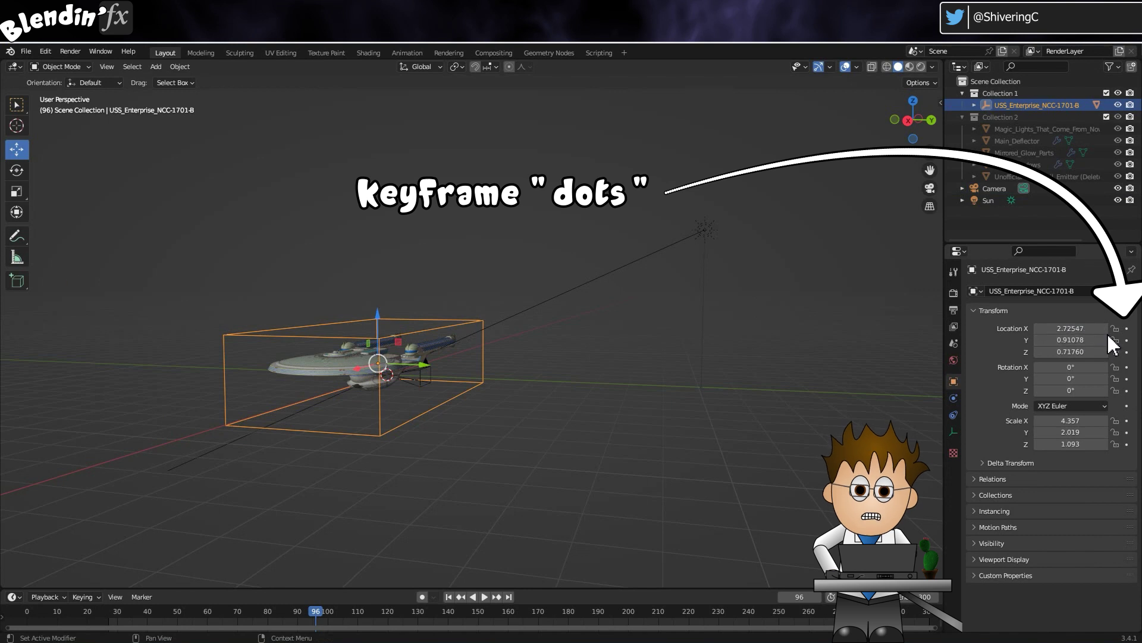
Step: Keyframe the ship's X location at frame 96, then test moving it to about X 7.18, Y 7.62 and going to frame 140
click(1127, 329)
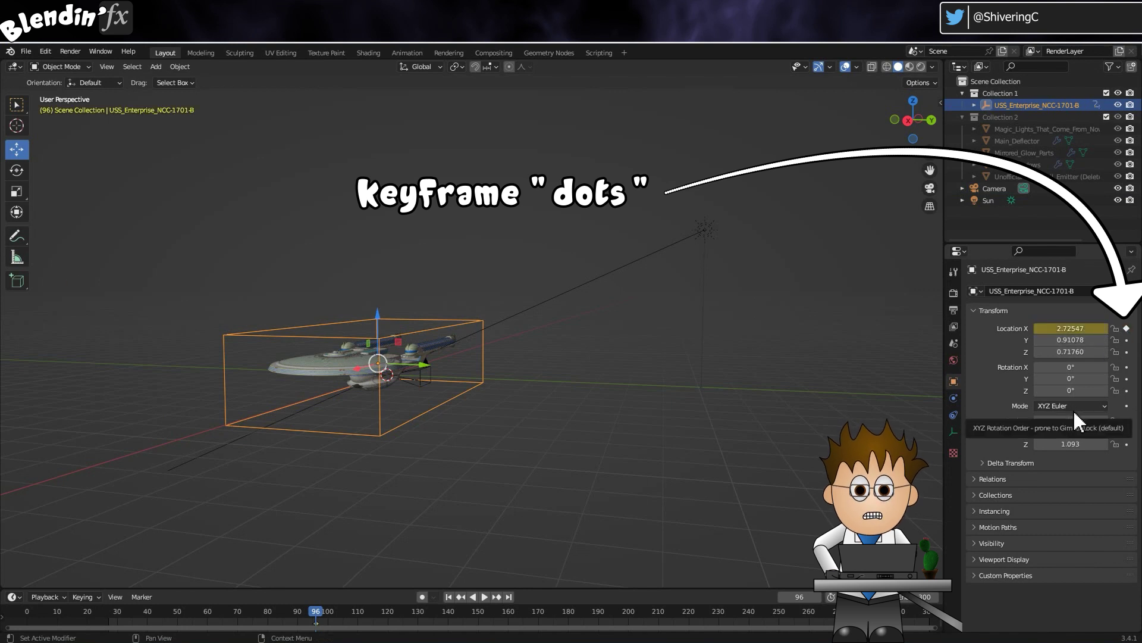
drag(426, 365, 622, 393)
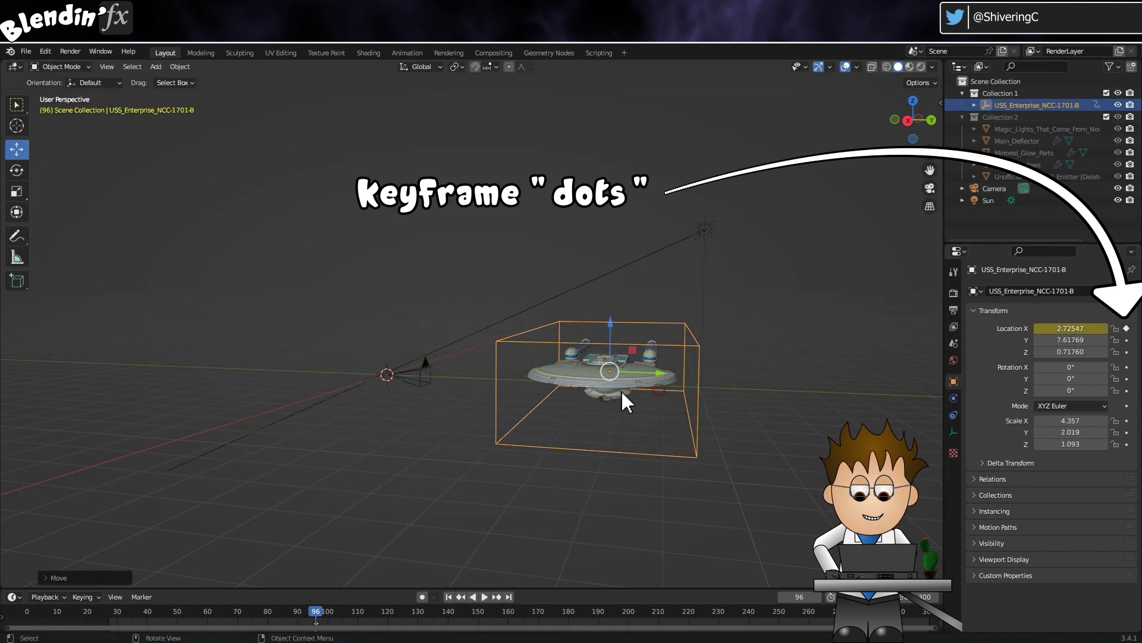
middle_drag(615, 364, 682, 395)
drag(563, 402, 362, 419)
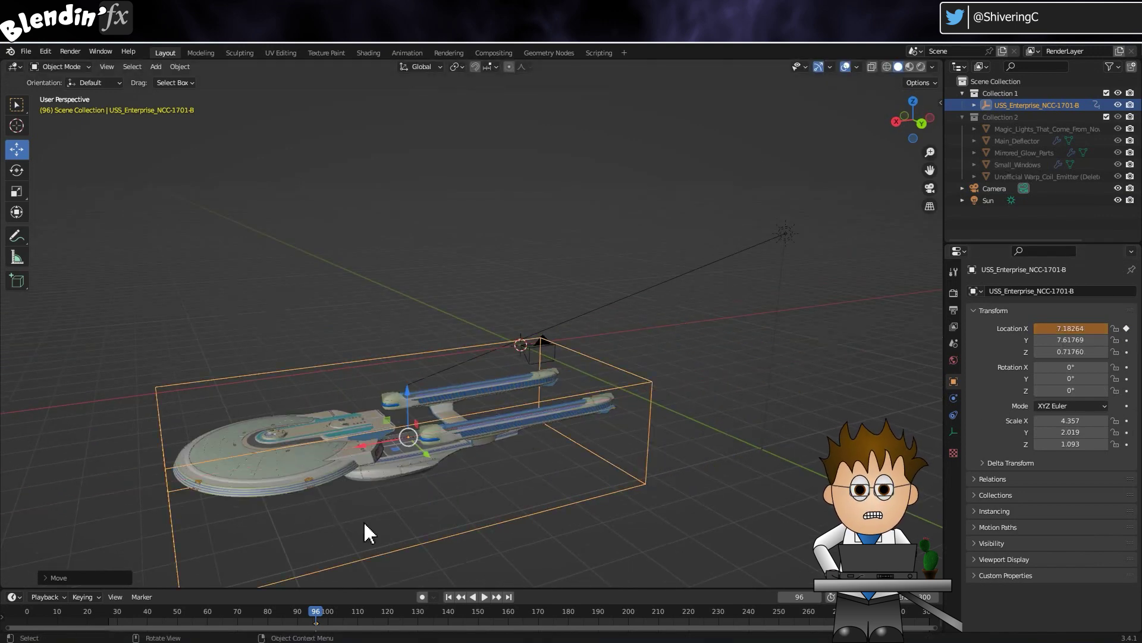
drag(316, 612, 448, 611)
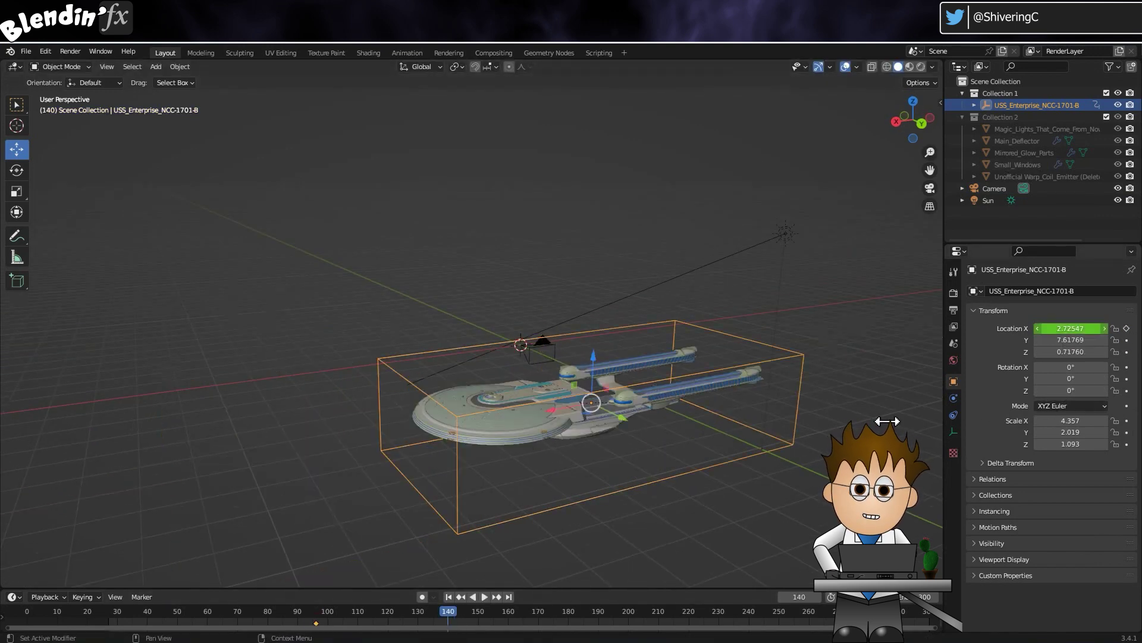
Step: Undo the frame change, the latest ship moves and the X location keyframe
key(ctrl+z)
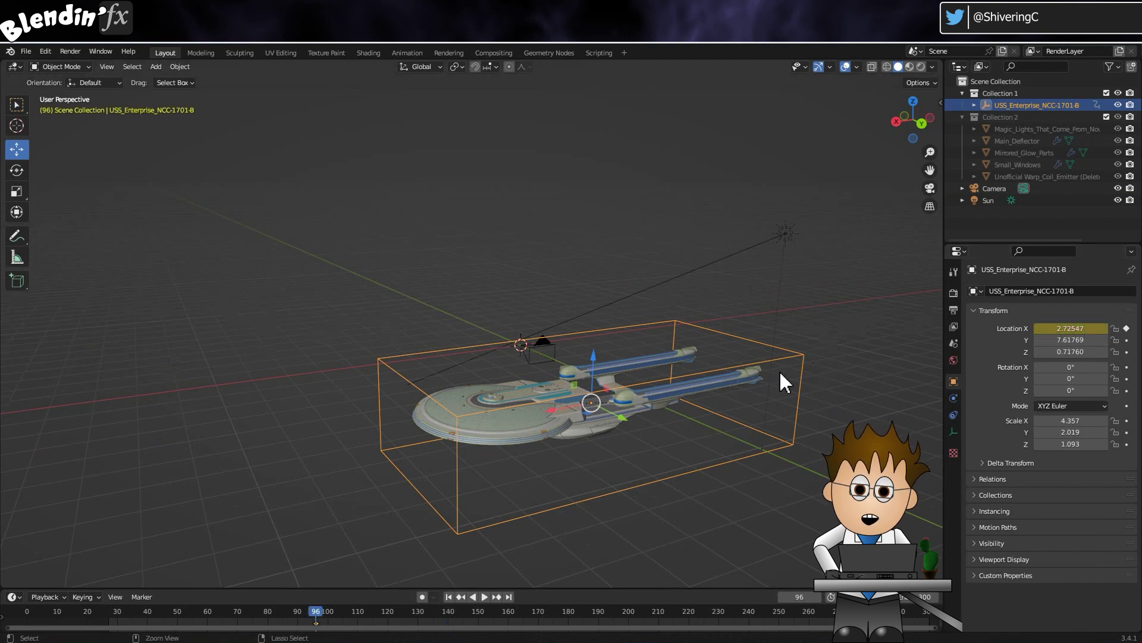
key(ctrl+z)
key(ctrl+z)
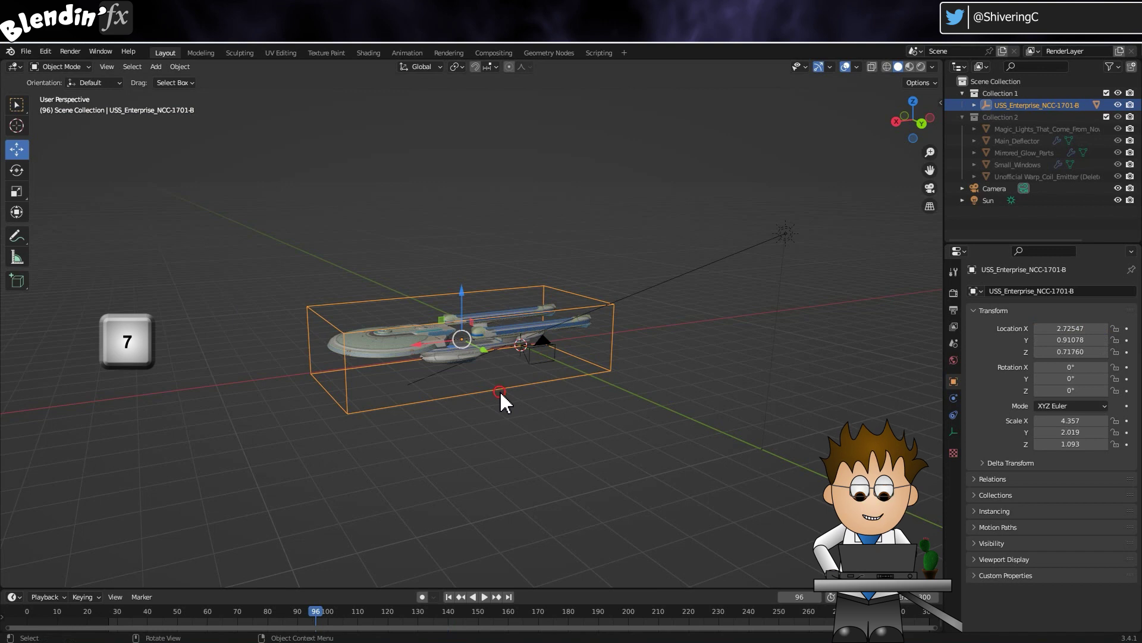
Step: Add a path curve at the origin in top view and hide Collection 1 with the ship
key(KP_7)
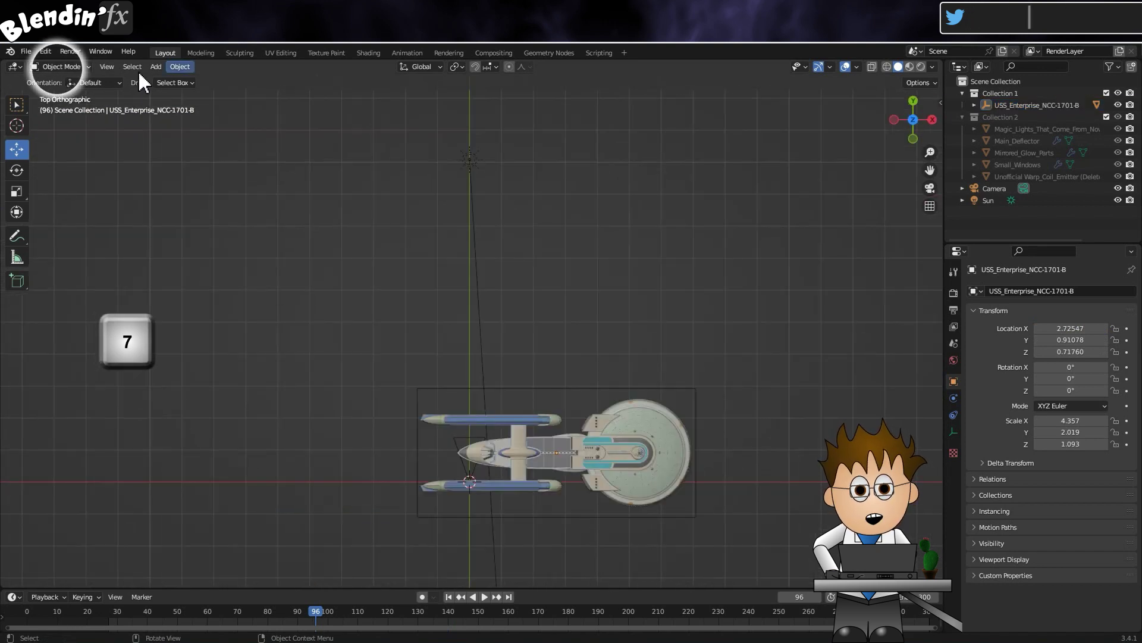
click(154, 66)
mouse_move(171, 92)
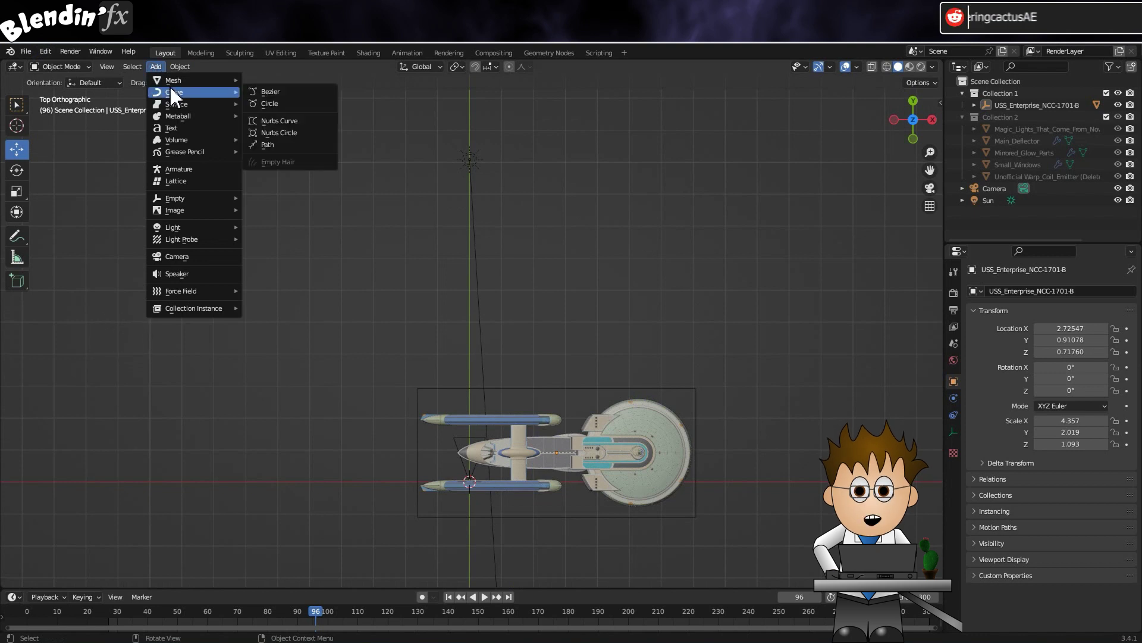
click(294, 144)
scroll(565, 238, up, 4)
click(1117, 93)
shift+middle_drag(664, 369, 643, 75)
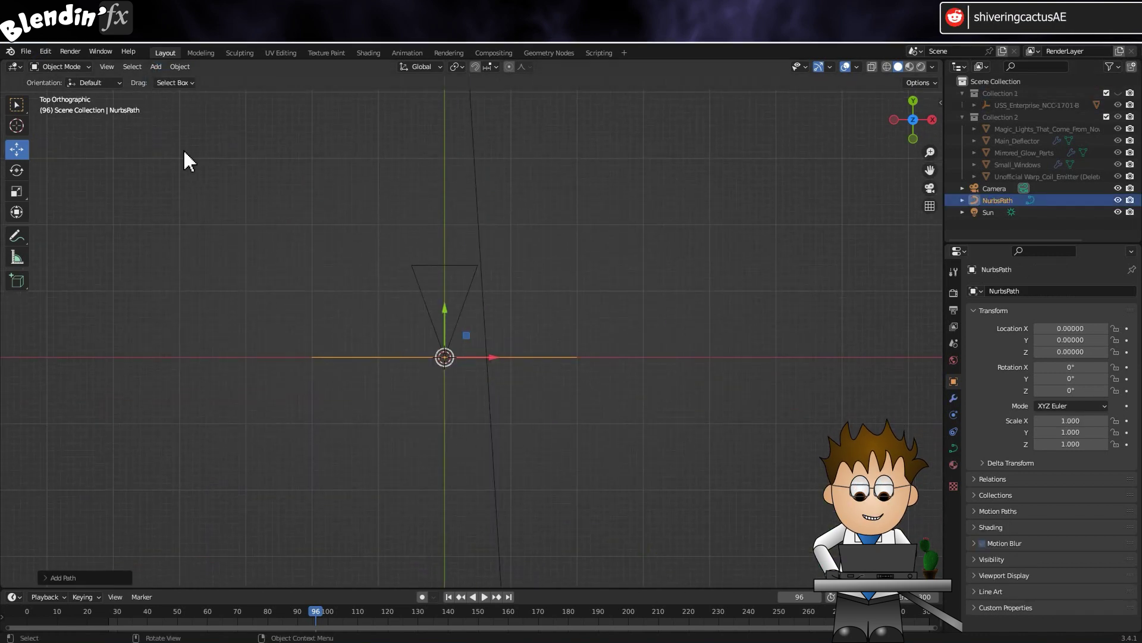
Step: Edit the path's points and move its first end point just behind the camera, slightly toward positive X
click(67, 93)
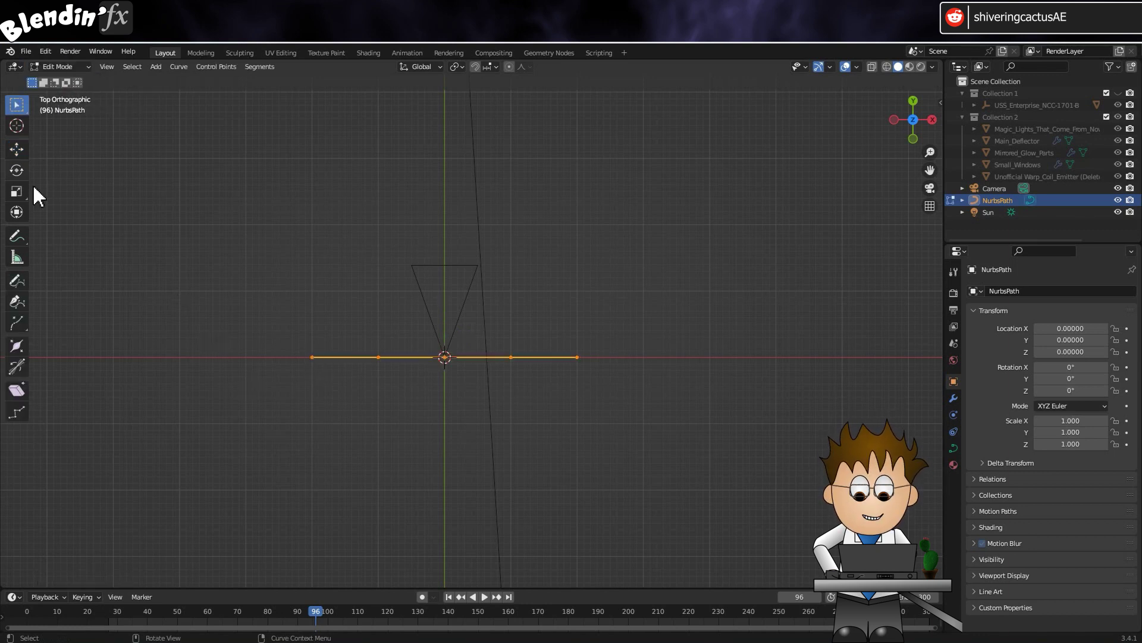
click(16, 149)
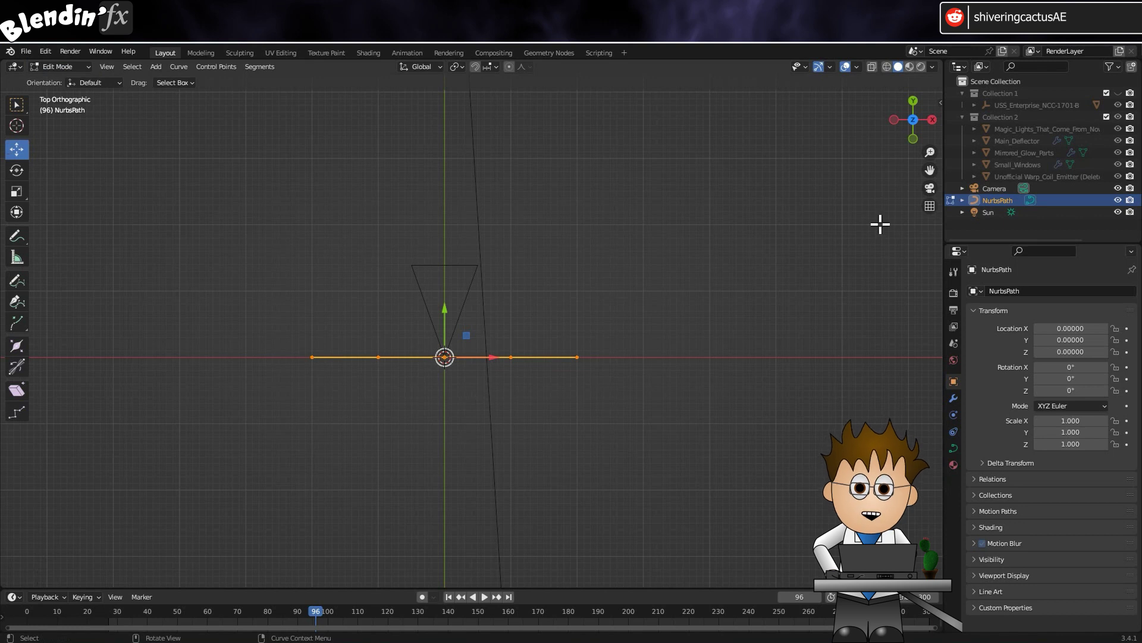
drag(324, 308, 345, 160)
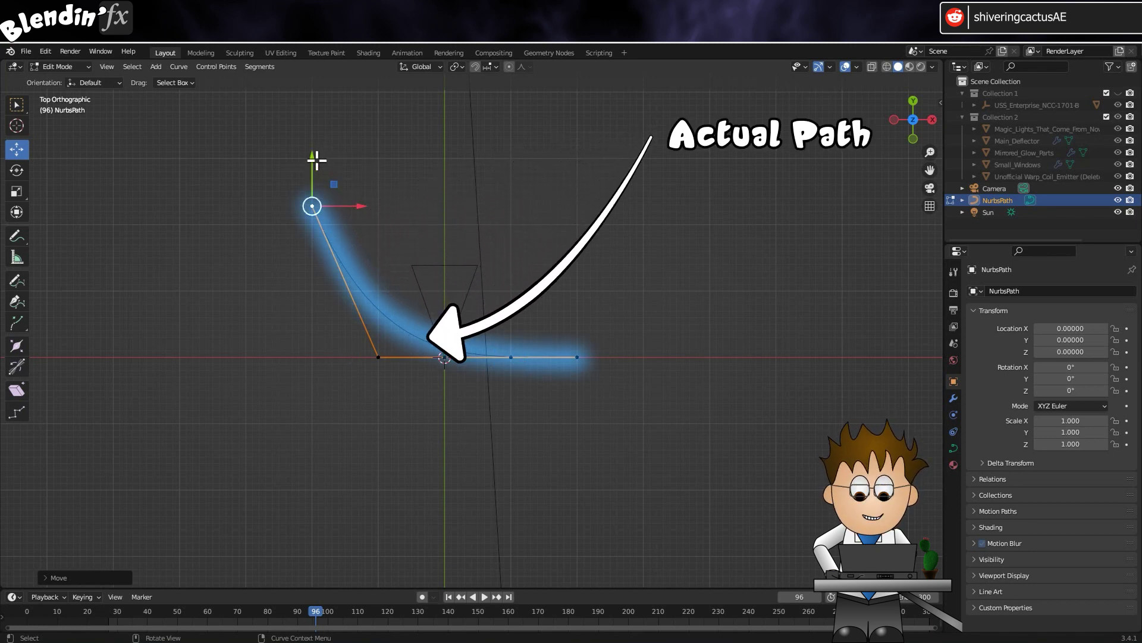
drag(316, 160, 317, 247)
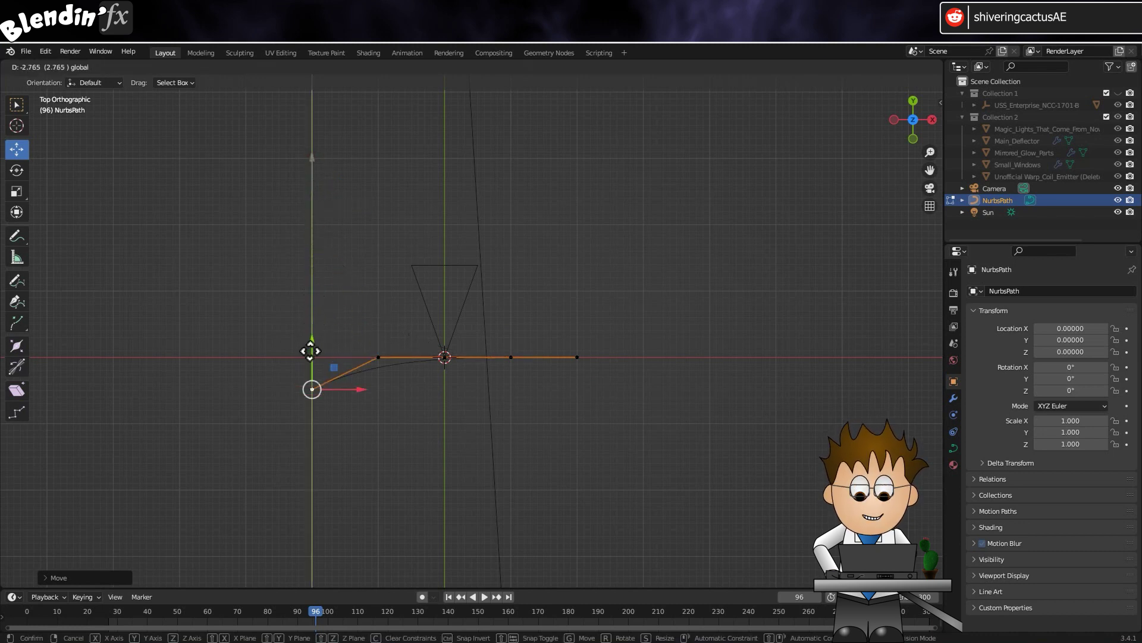
drag(310, 351, 310, 357)
drag(350, 399, 545, 416)
Step: Move the path's second control point in front of the camera, slightly toward positive X
click(382, 359)
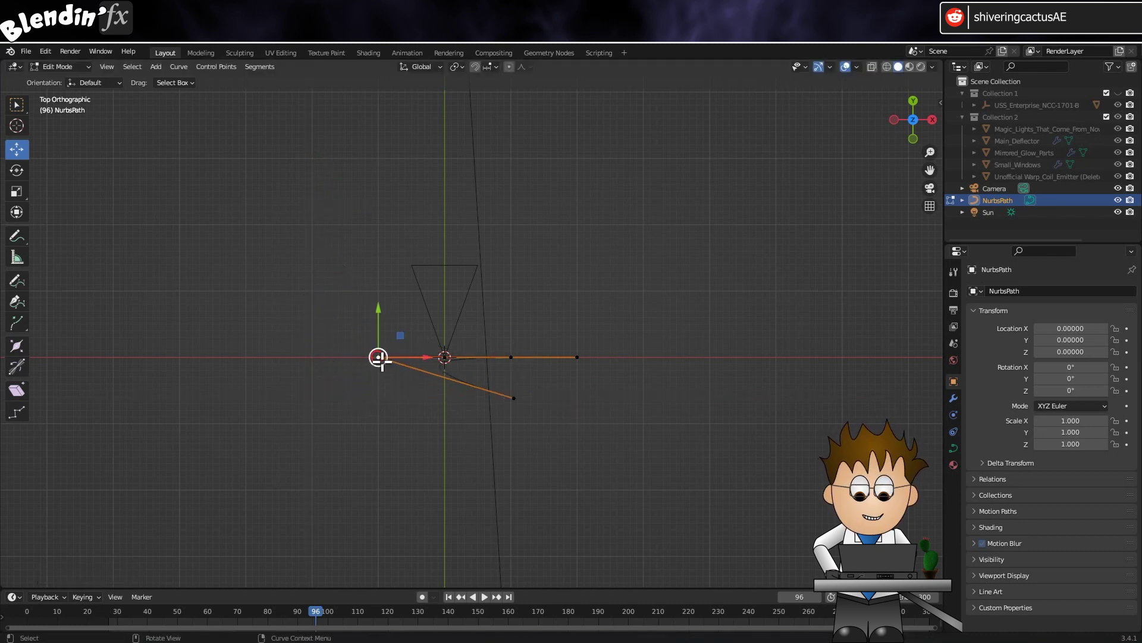
drag(379, 309, 410, 151)
drag(429, 219, 541, 221)
Step: Move the path's last end point far ahead of the camera along Y and over to the negative X side
click(577, 357)
drag(577, 302, 577, 36)
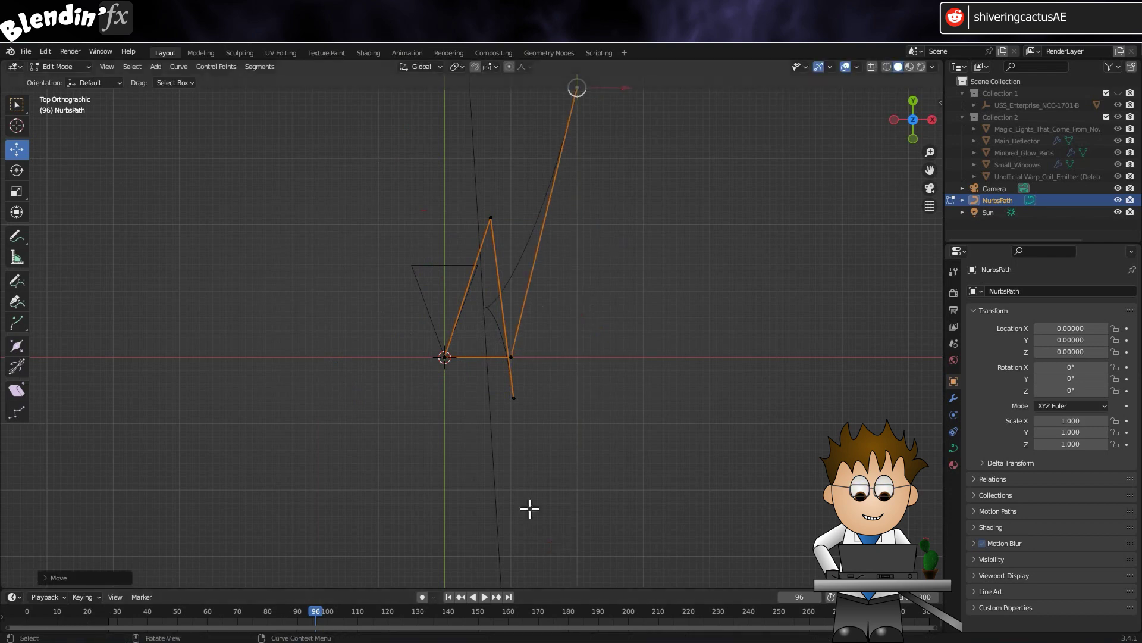
middle_drag(528, 504, 519, 486)
shift+middle_drag(552, 154, 626, 376)
drag(653, 332, 669, 30)
scroll(711, 198, down, 3)
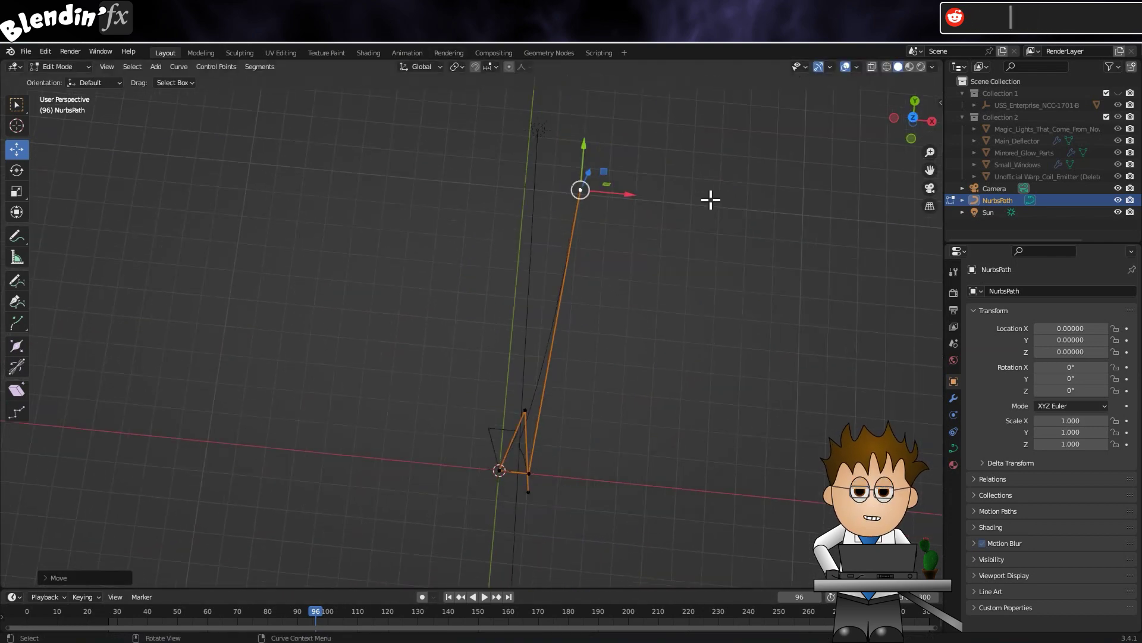
drag(632, 196, 519, 193)
Step: Spread the three middle control points between the path's ends to form a smooth curve passing beside the camera
click(529, 475)
drag(535, 423, 519, 273)
click(501, 470)
drag(567, 325, 598, 326)
click(529, 412)
drag(568, 419, 585, 421)
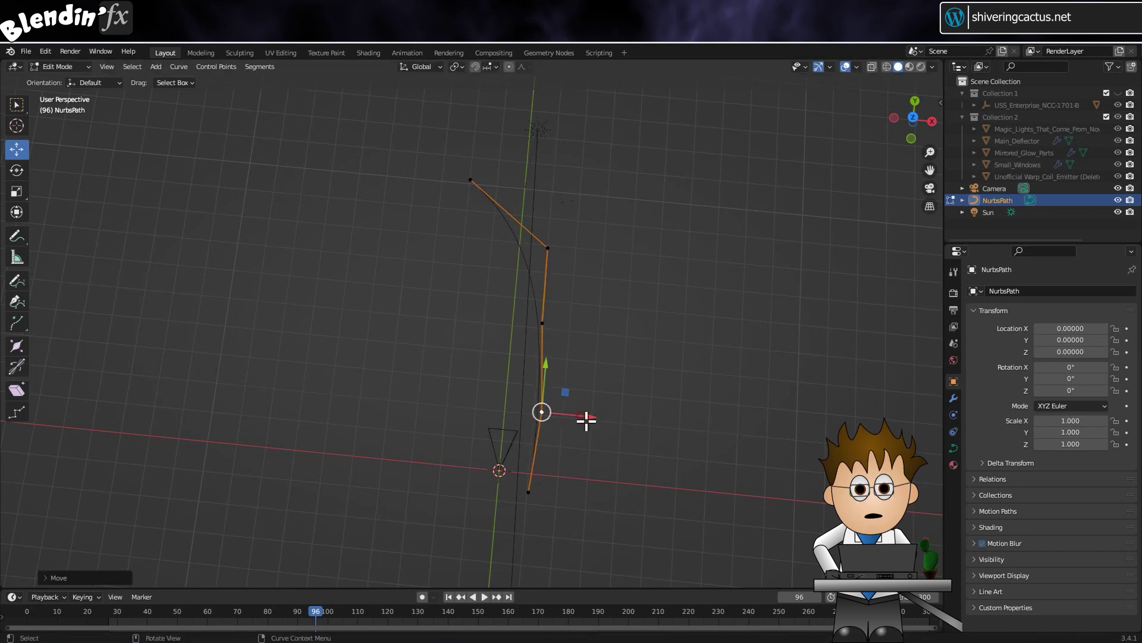
Step: Raise the path's end point near the camera slightly and lower the far end point and its neighbour along Z
middle_drag(360, 518, 519, 337)
click(626, 410)
drag(626, 366, 627, 353)
click(284, 411)
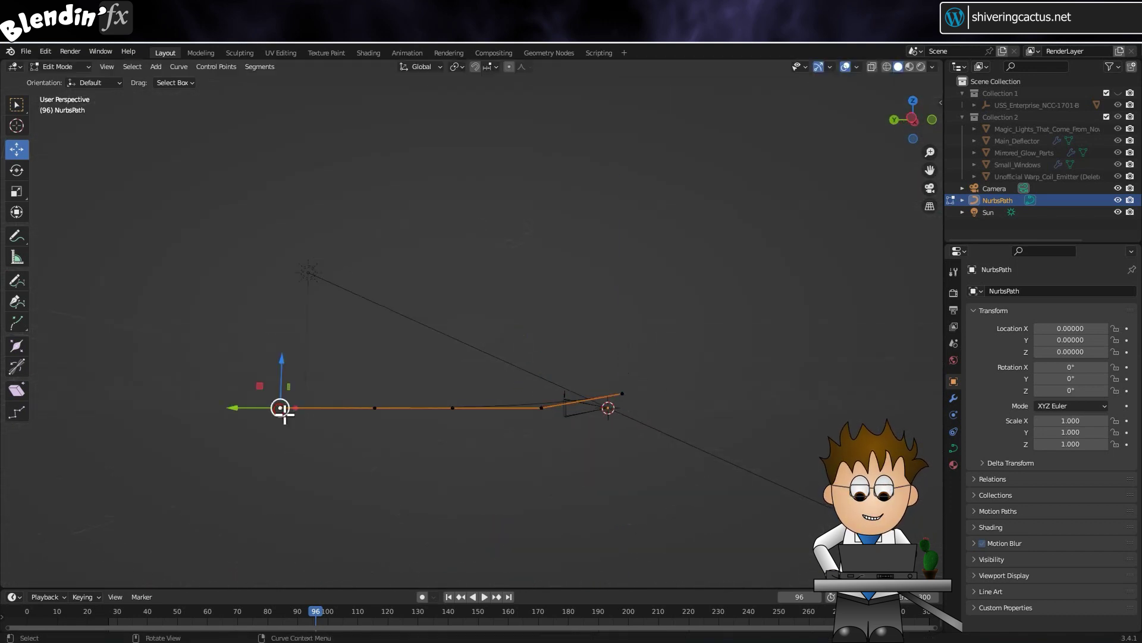
drag(282, 366, 283, 392)
click(373, 410)
drag(378, 376, 385, 388)
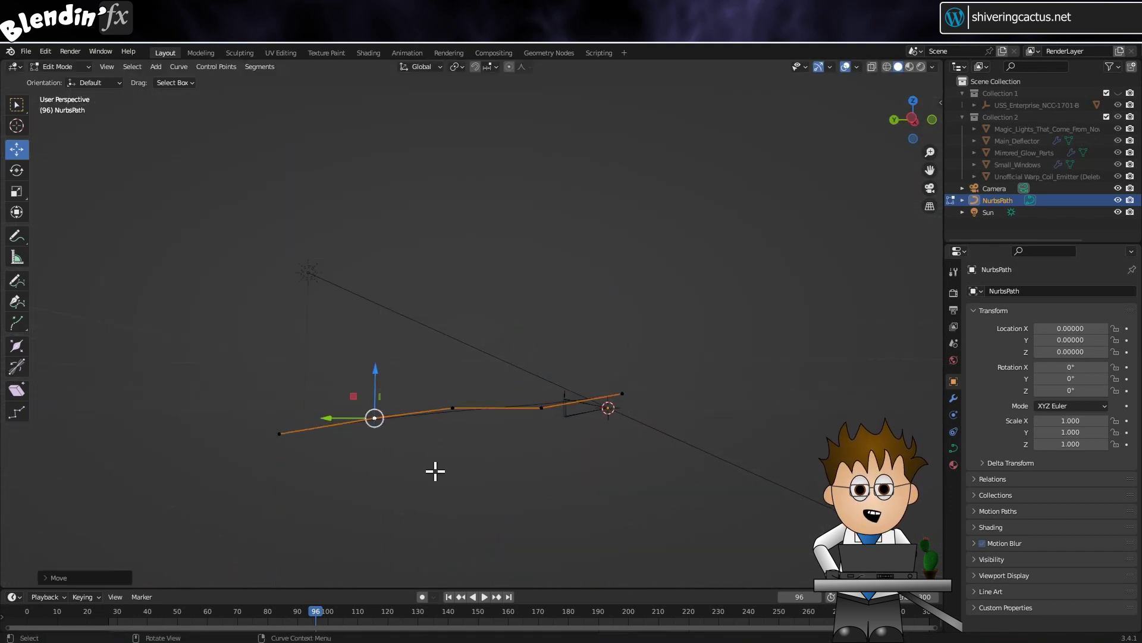
key(KP_0)
middle_drag(829, 284, 729, 313)
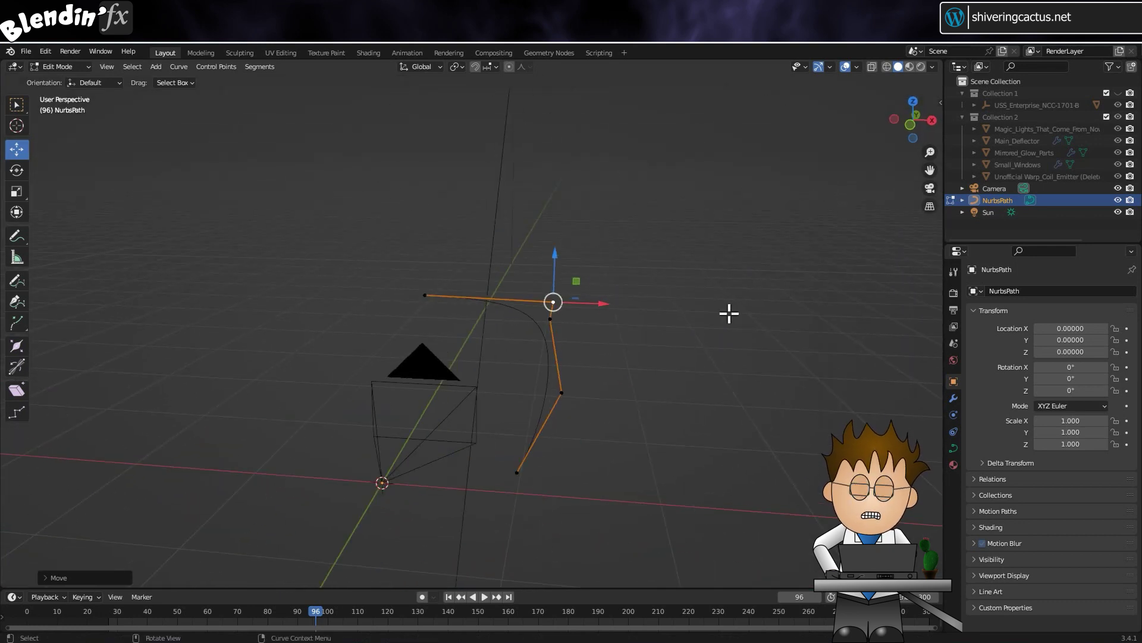
Step: Unhide the ship's collection and give USS_Enterprise_NCC-1701-B a Follow Path constraint targeting NurbsPath
click(1118, 93)
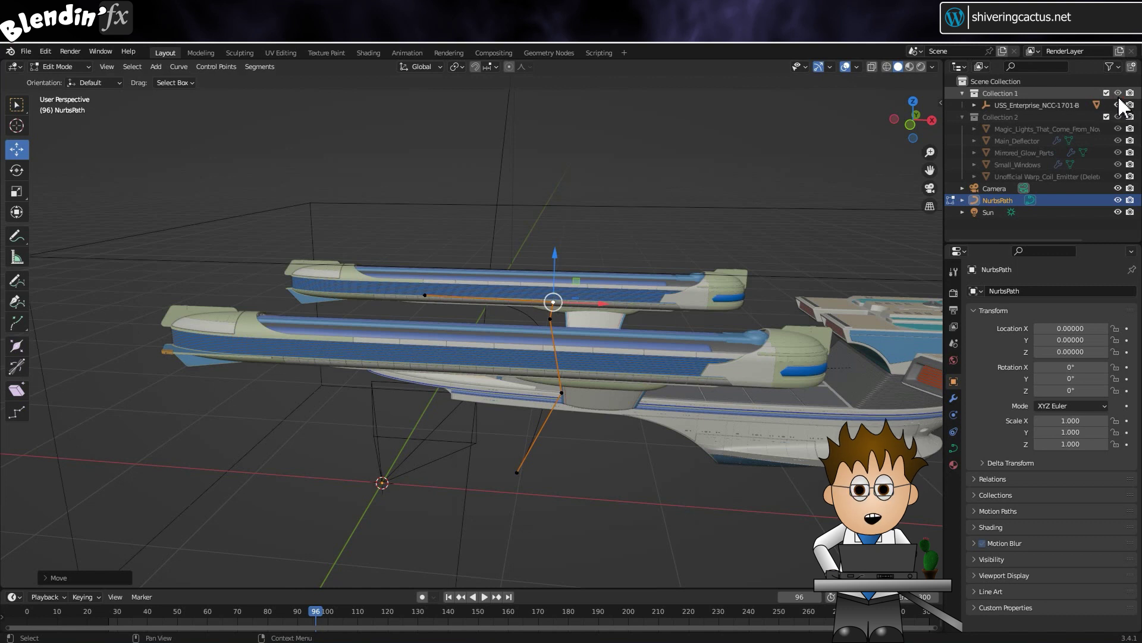
click(1018, 100)
click(1019, 106)
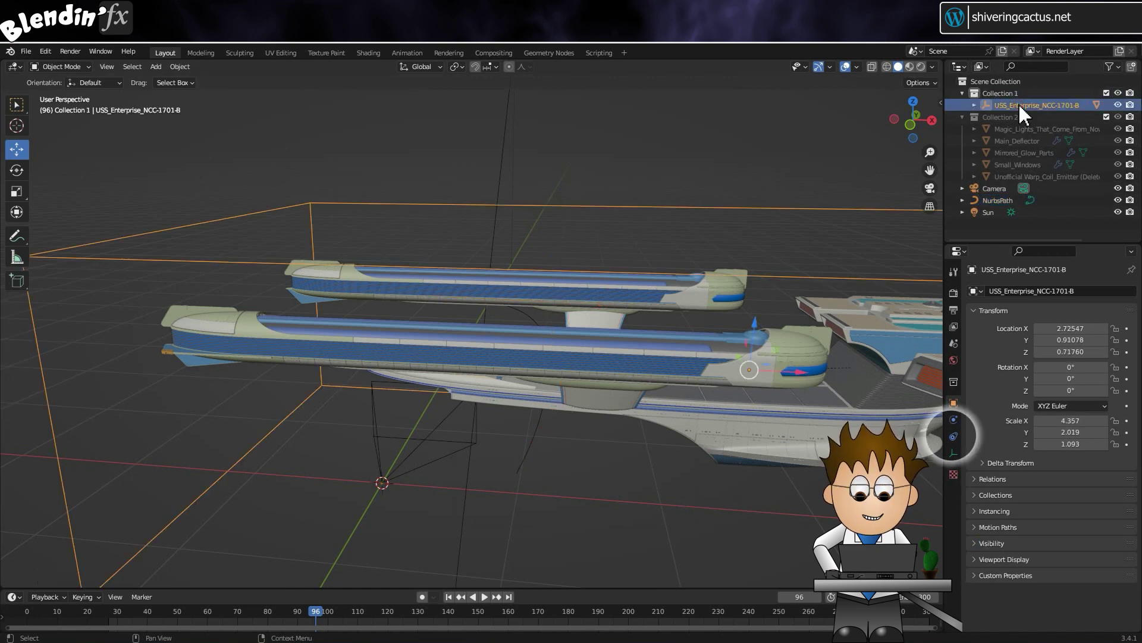
click(955, 438)
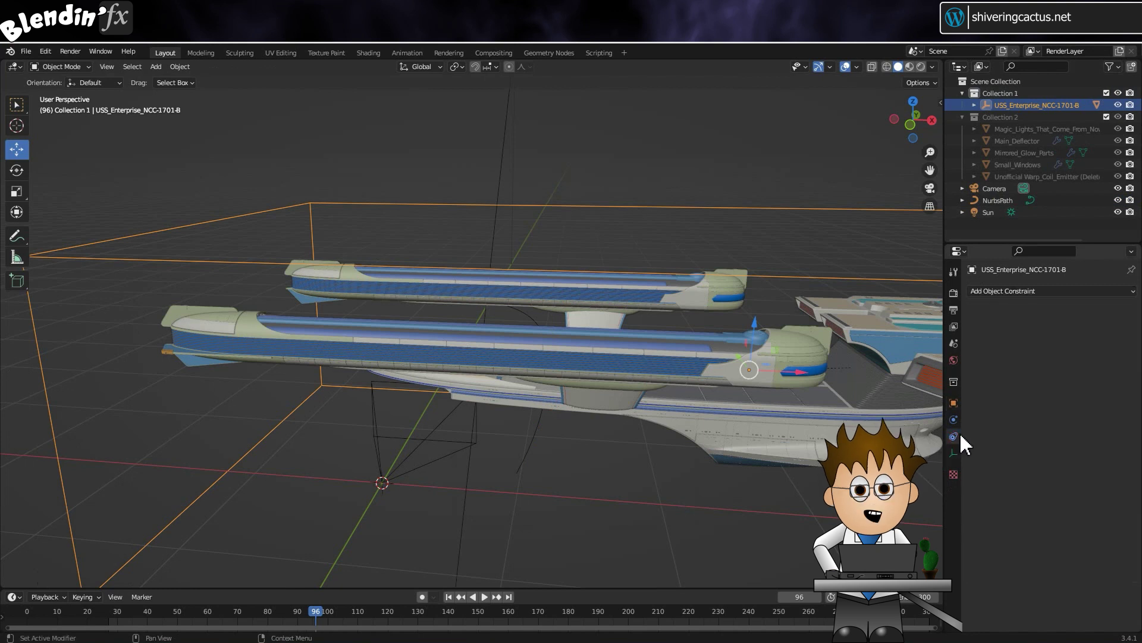
click(1059, 289)
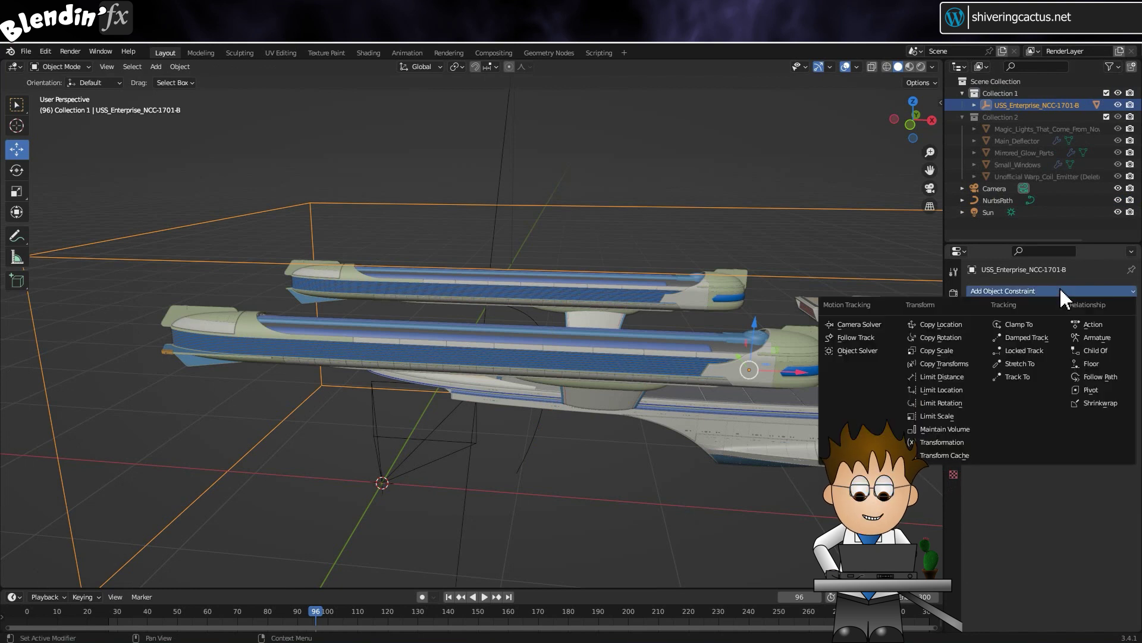
click(1115, 377)
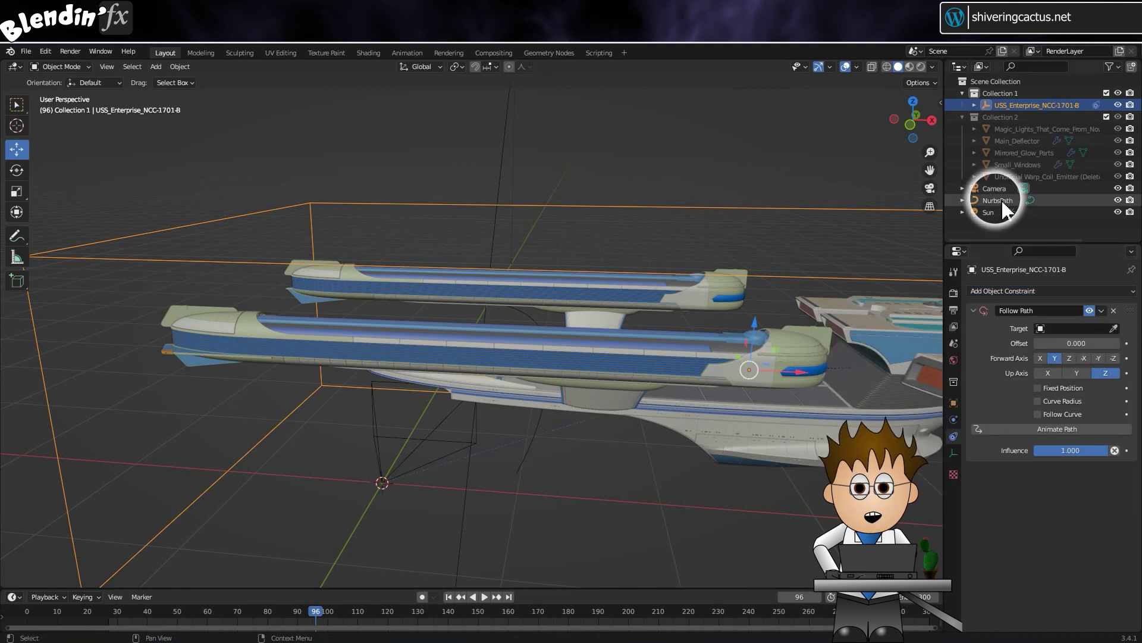
drag(1010, 200, 1059, 326)
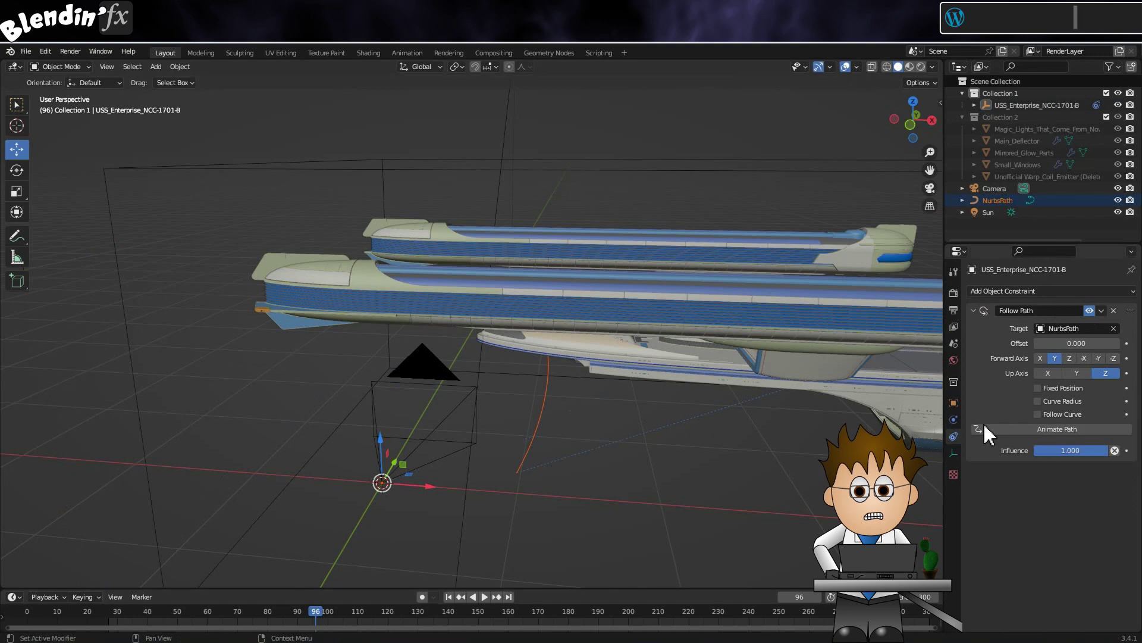
Step: Slide the ship along the path to an offset of about -75.7 and set its Z rotation to 90°
drag(1077, 344, 1032, 343)
click(1041, 107)
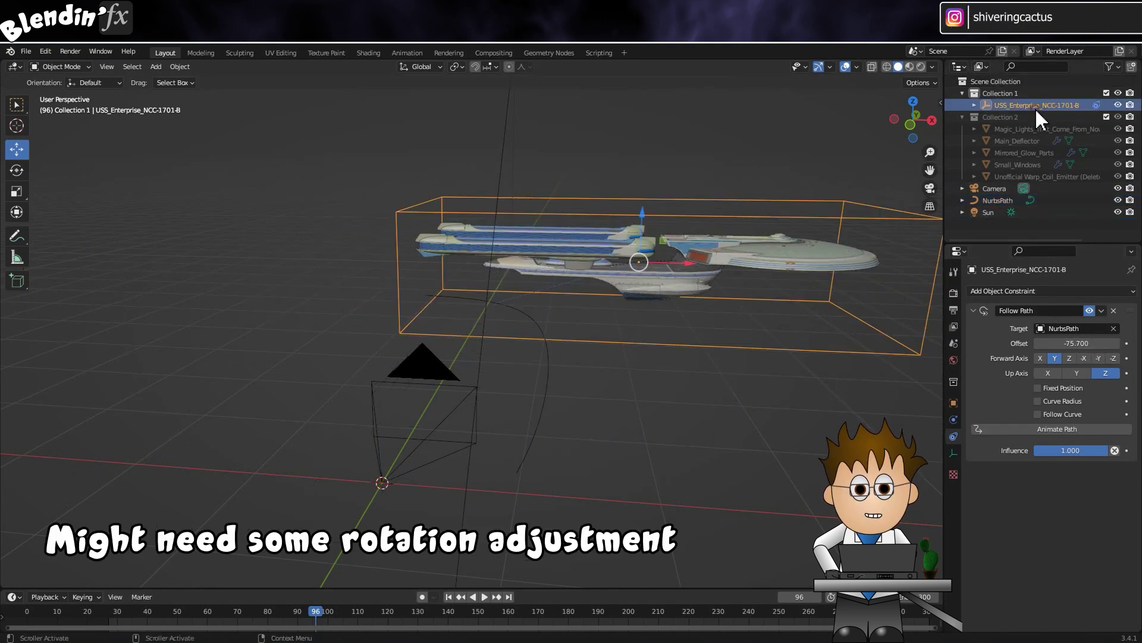
click(954, 402)
drag(1073, 391, 1095, 391)
click(1074, 392)
text(90)
key(Return)
Step: Go to frame 35, adjust the ship's path offset and enable Follow Curve in its Follow Path constraint
click(138, 611)
click(954, 436)
drag(1077, 343, 1106, 344)
click(1006, 117)
click(1035, 106)
click(1038, 414)
Step: Run the ship along the path by varying the offset between about 58.7 and -123.1 to examine its direction and travel
scroll(572, 333, down, 5)
middle_drag(559, 297, 601, 476)
mouse_move(1077, 343)
mouse_down()
mouse_move(1017, 343)
mouse_move(1070, 343)
mouse_up()
drag(1077, 344, 987, 344)
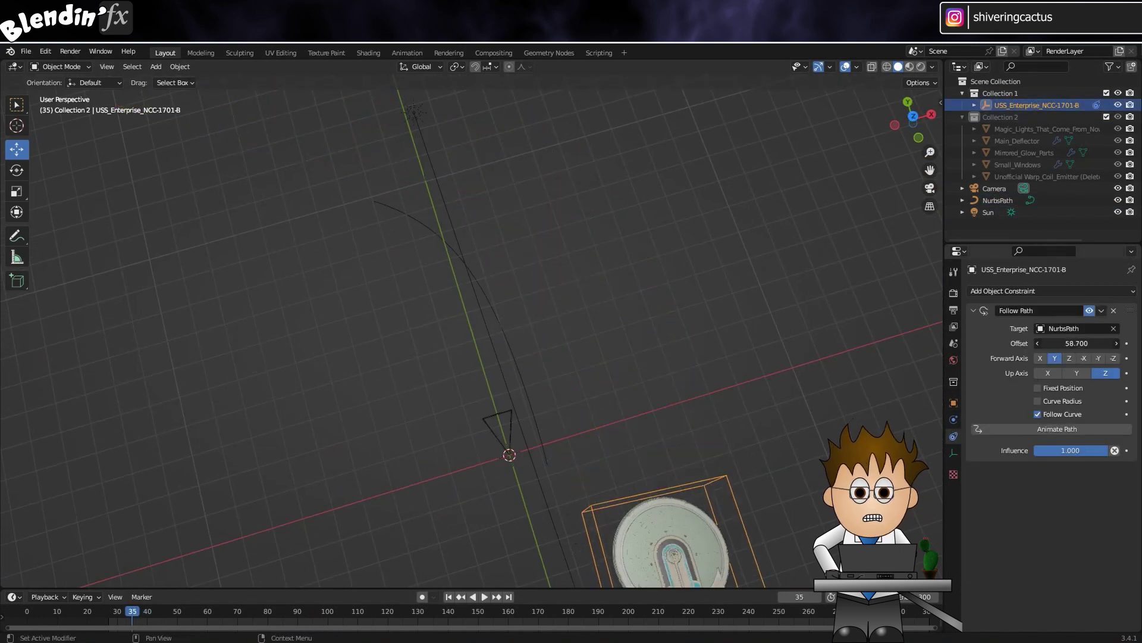
scroll(910, 339, down, 2)
scroll(910, 340, down, 2)
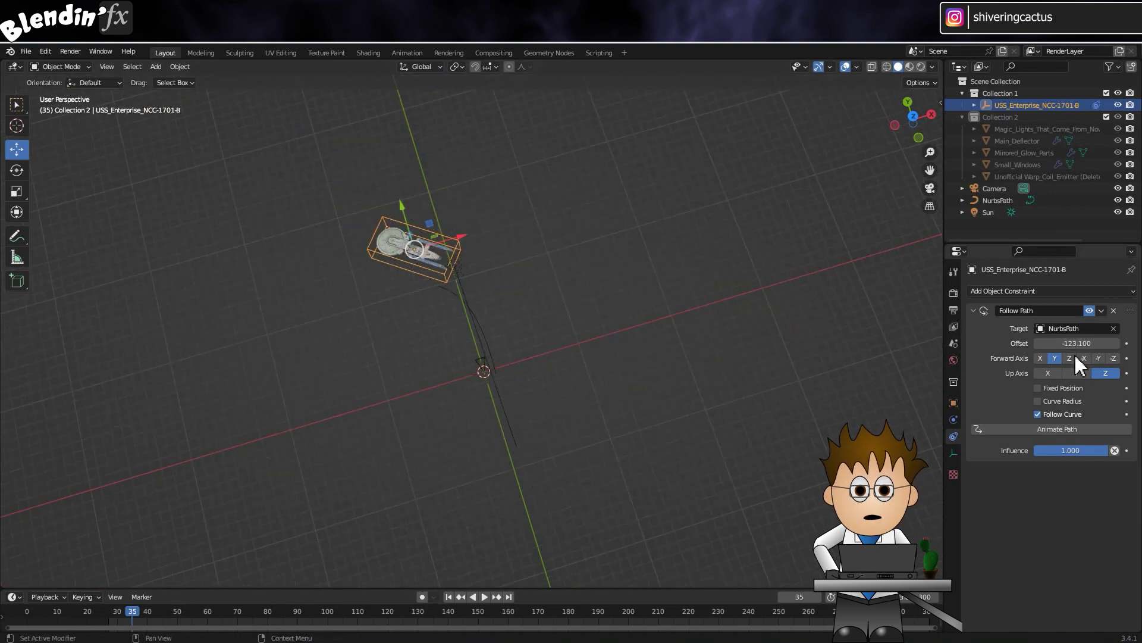
Step: Return the ship to a path offset of about -2.9 and bank it with an X rotation of -20.8°
drag(1077, 344, 1130, 344)
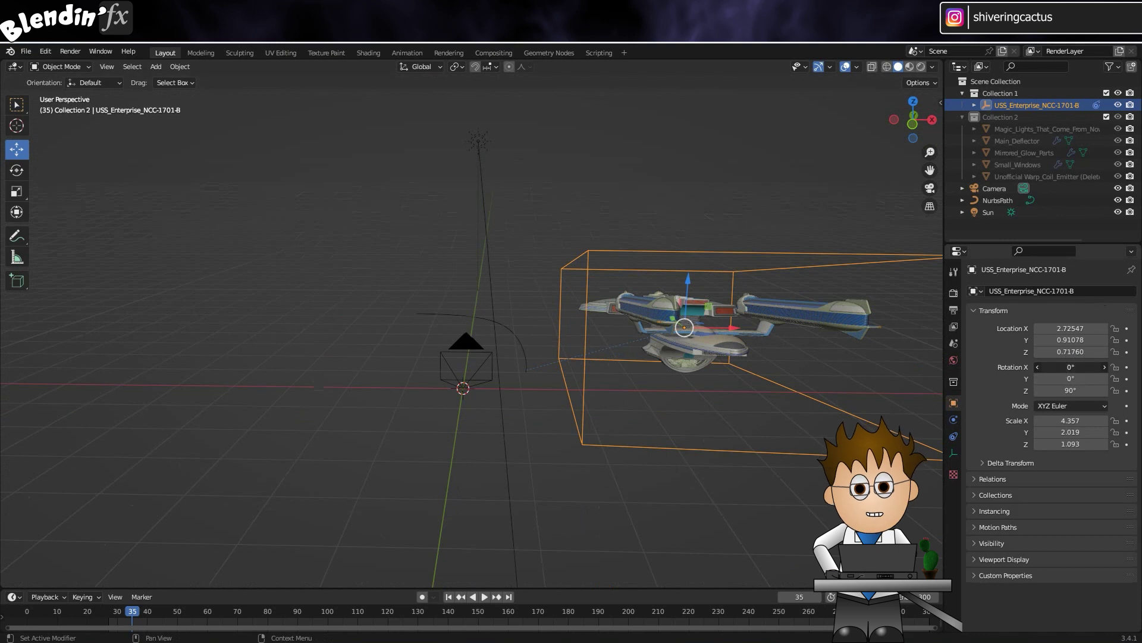
drag(1071, 367, 1068, 367)
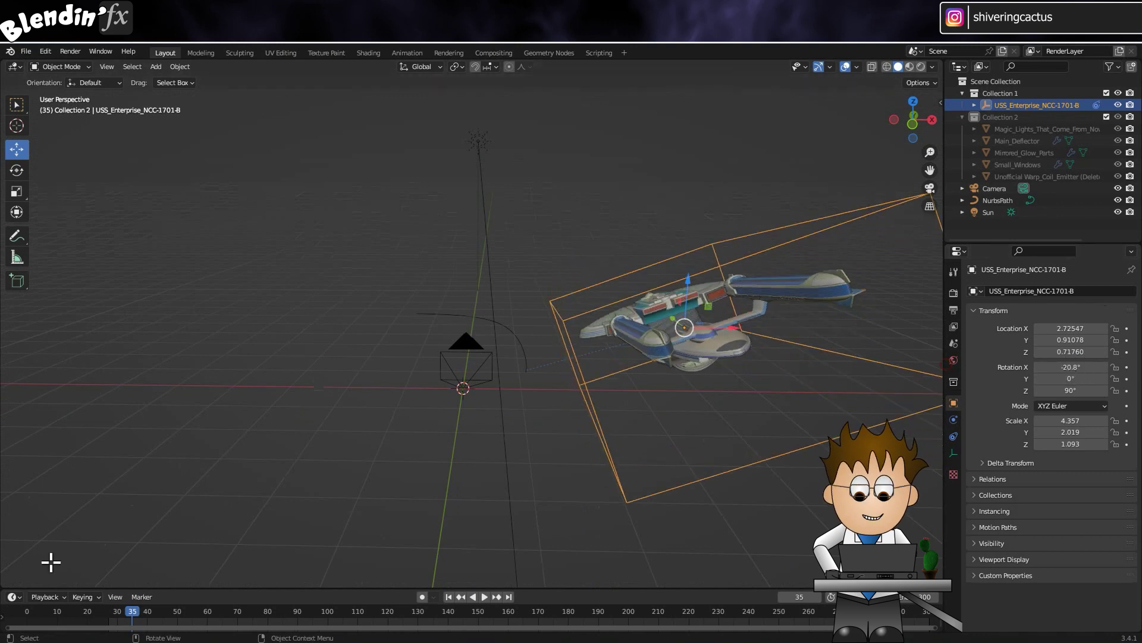
Step: Set the Follow Path offset to 14.8 at frame 0 and keyframe it
click(954, 436)
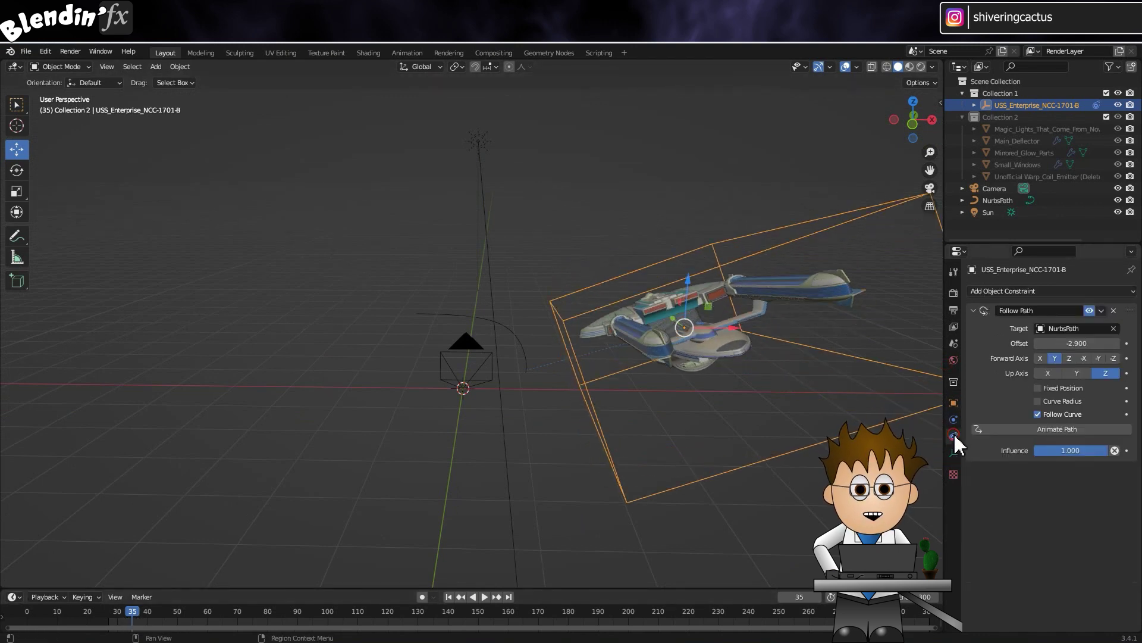
click(1054, 426)
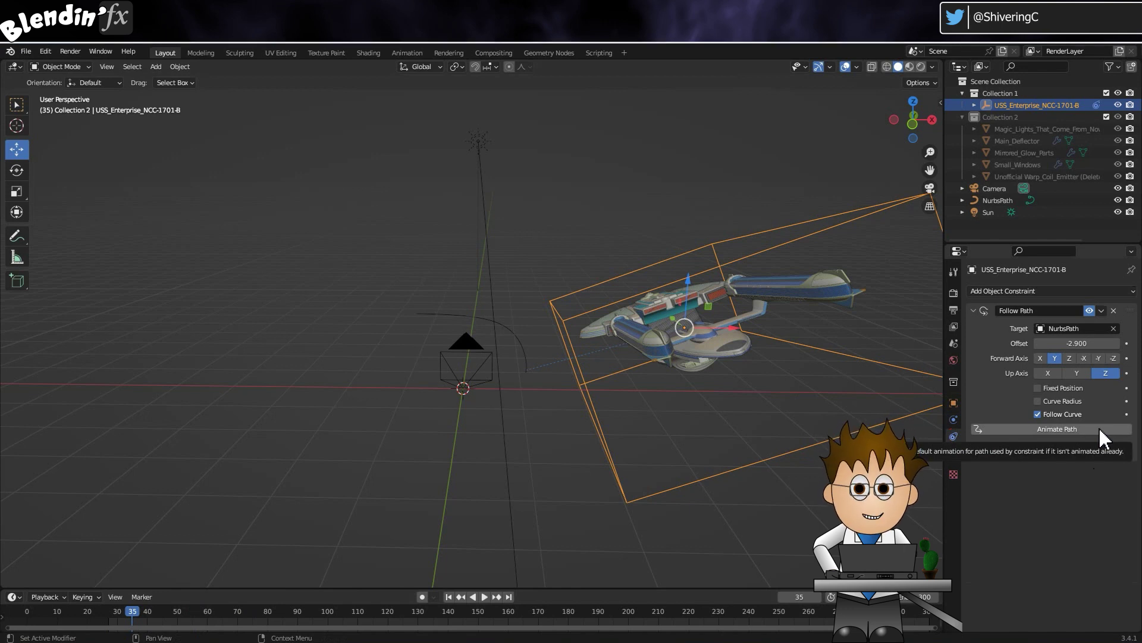
drag(135, 614, 26, 623)
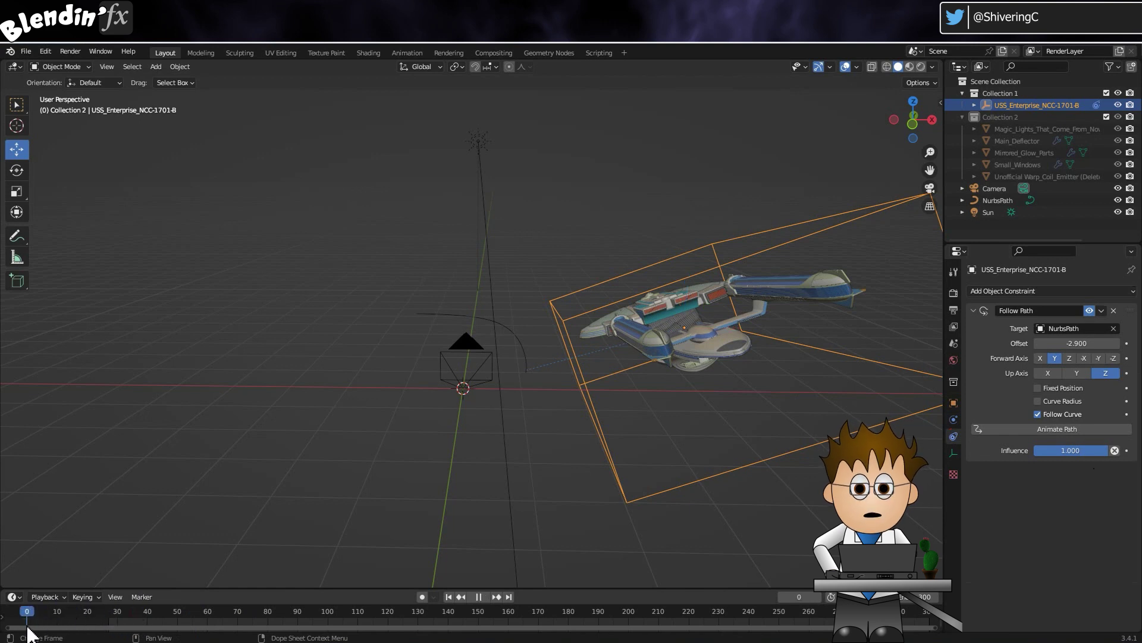
mouse_move(1081, 344)
mouse_down()
mouse_move(1104, 345)
mouse_move(1086, 346)
mouse_up()
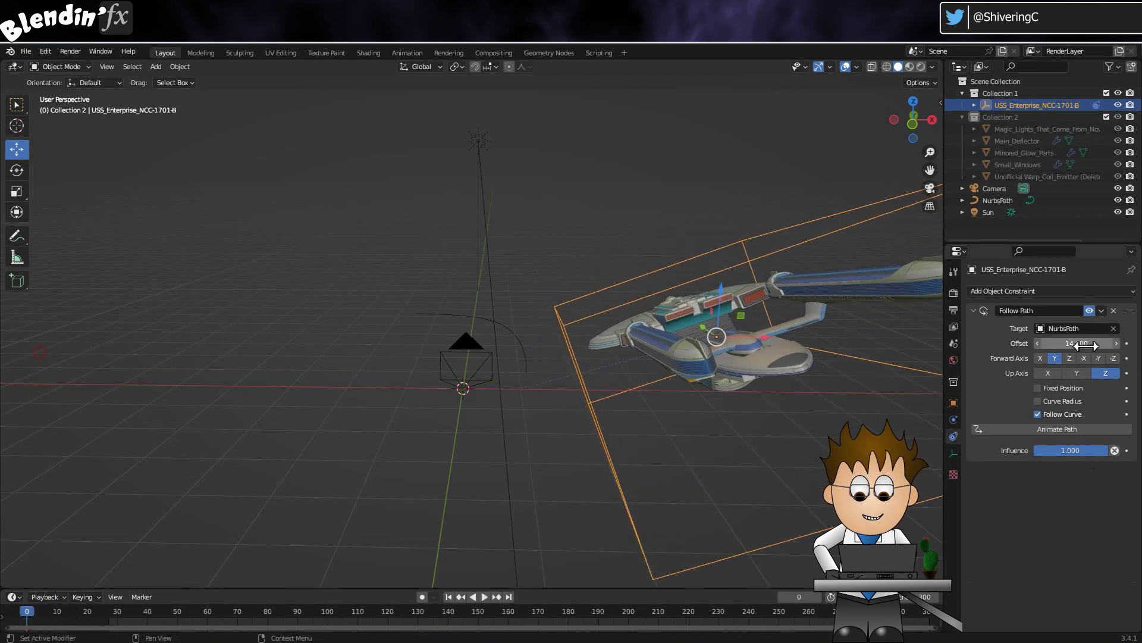
click(1127, 343)
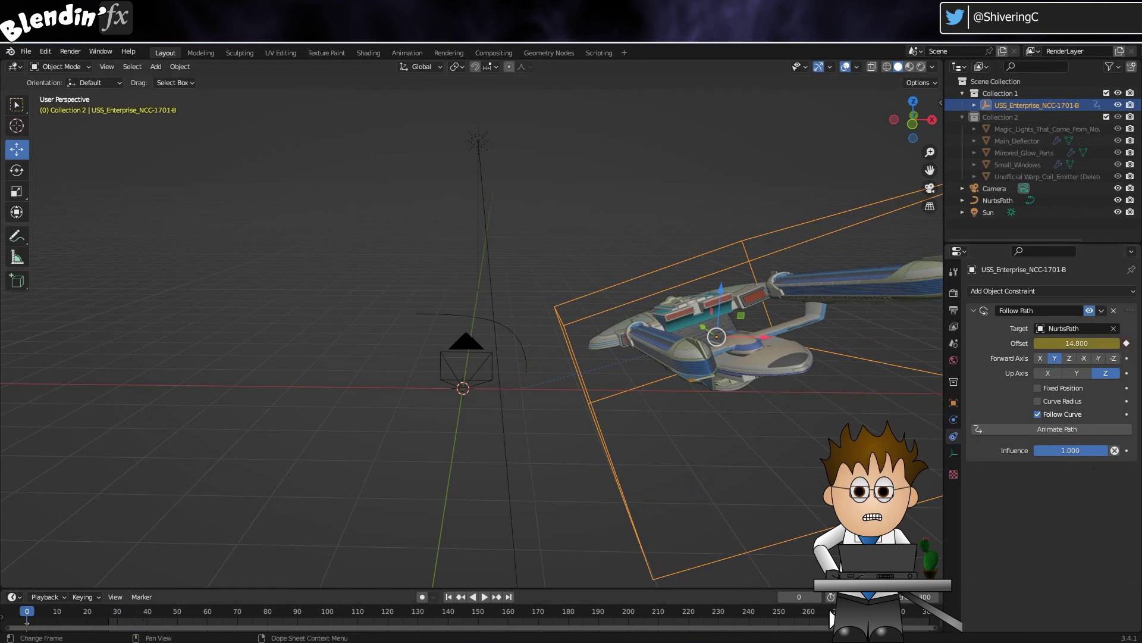
Step: Set the Follow Path offset to -128.2 at frame 300, keyframe it and check the ship's position at frame 150
drag(881, 614, 929, 620)
drag(1087, 341, 1054, 343)
click(1129, 343)
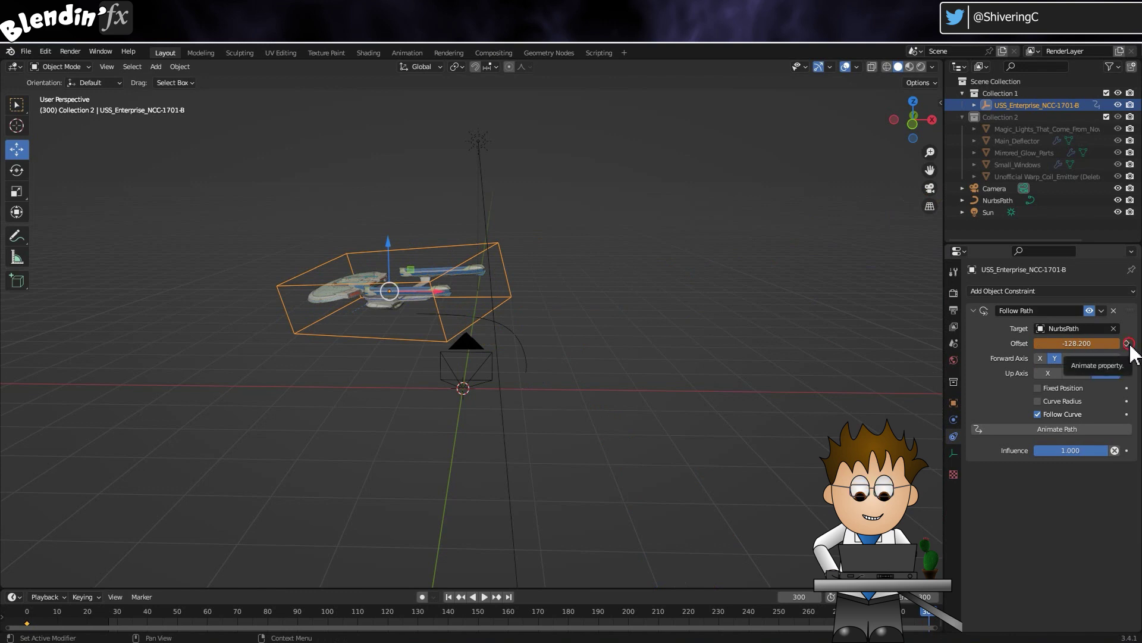
click(478, 611)
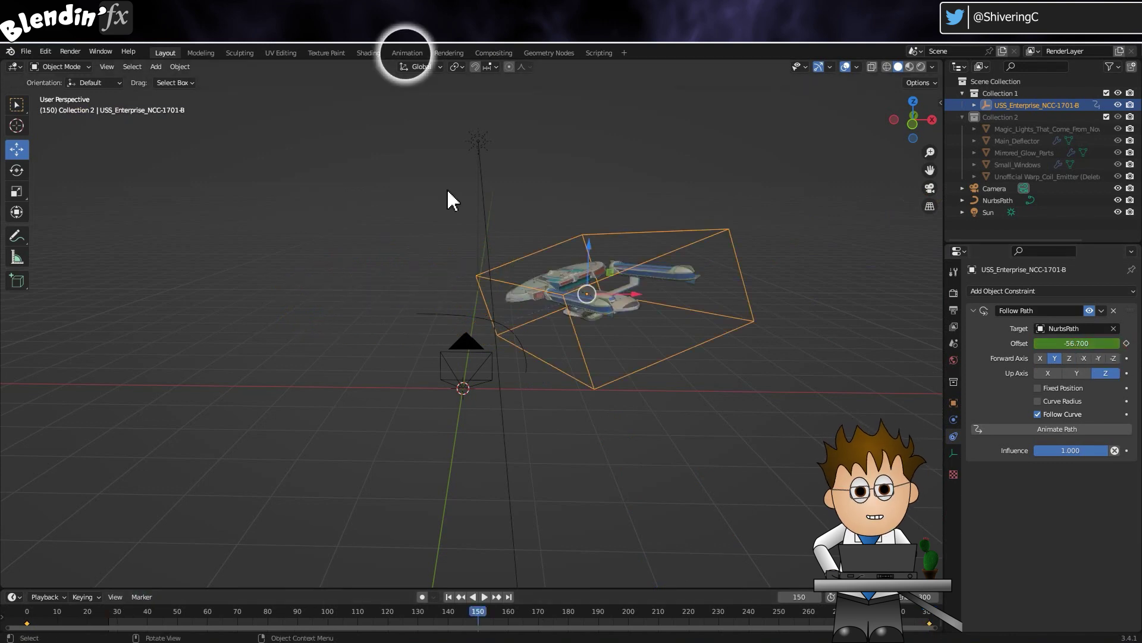
Step: Switch to the Animation workspace and show the whole offset curve in the Graph Editor
click(406, 53)
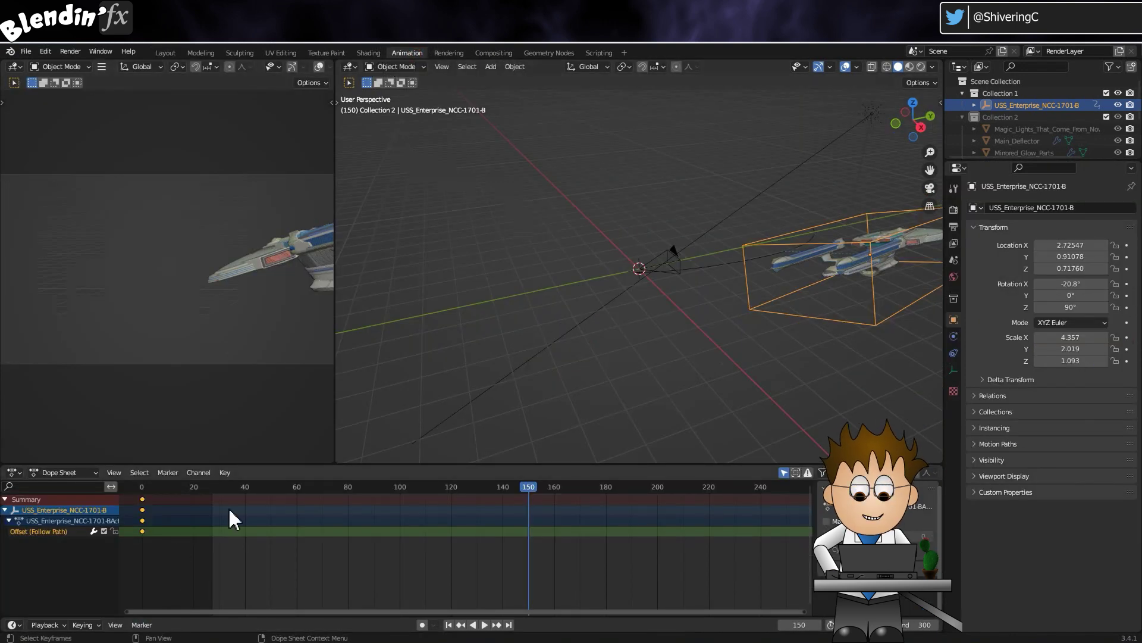
drag(525, 487, 682, 498)
click(113, 473)
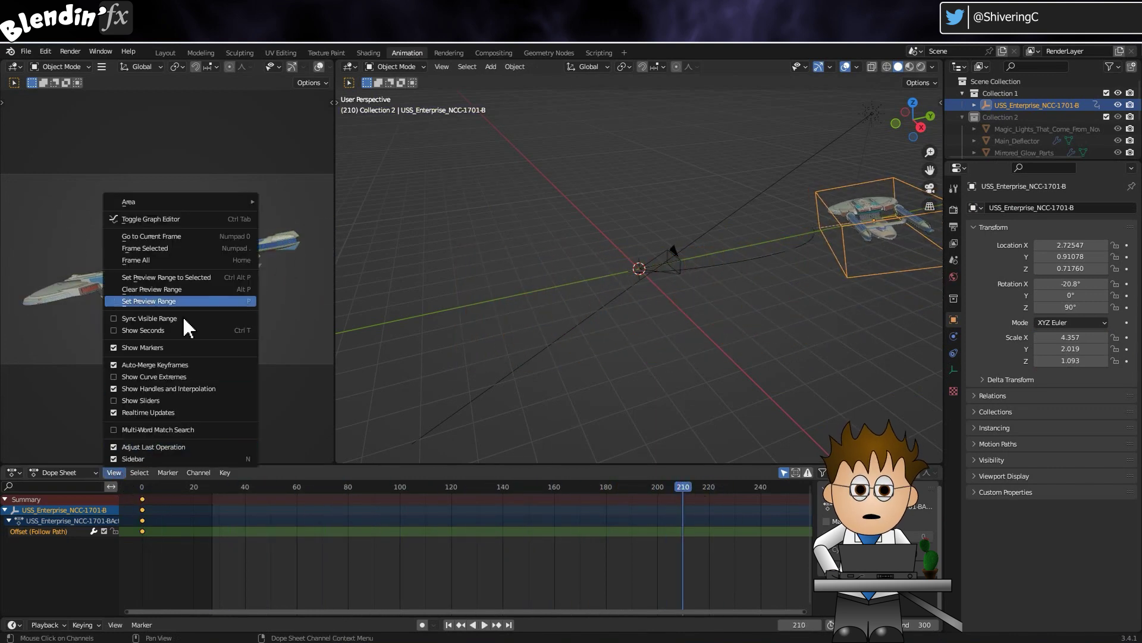
click(202, 219)
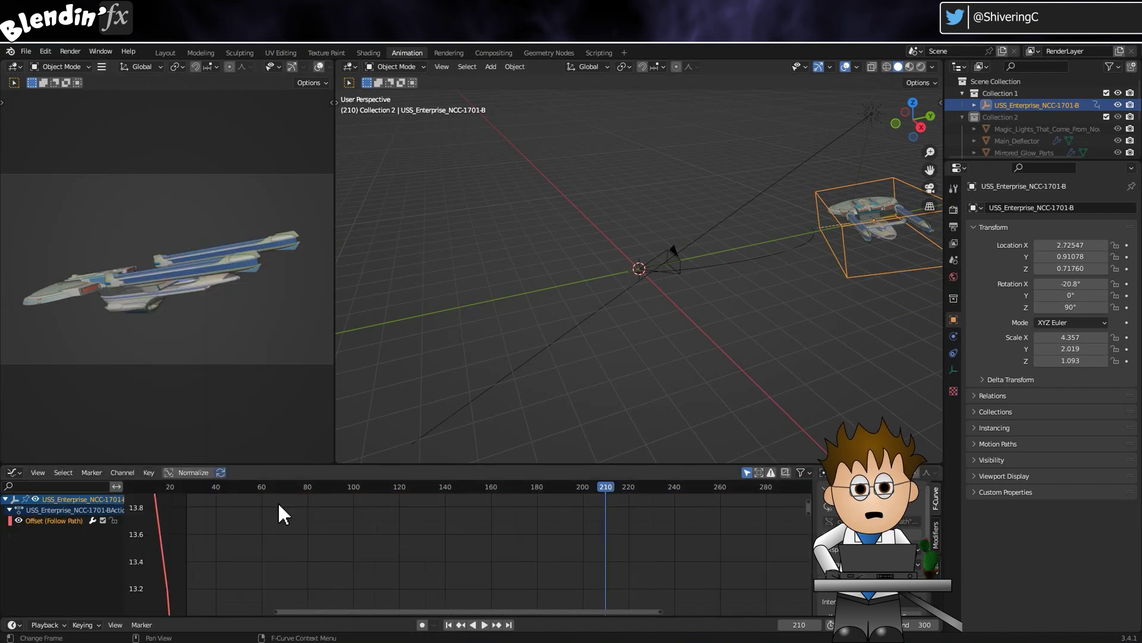
click(38, 473)
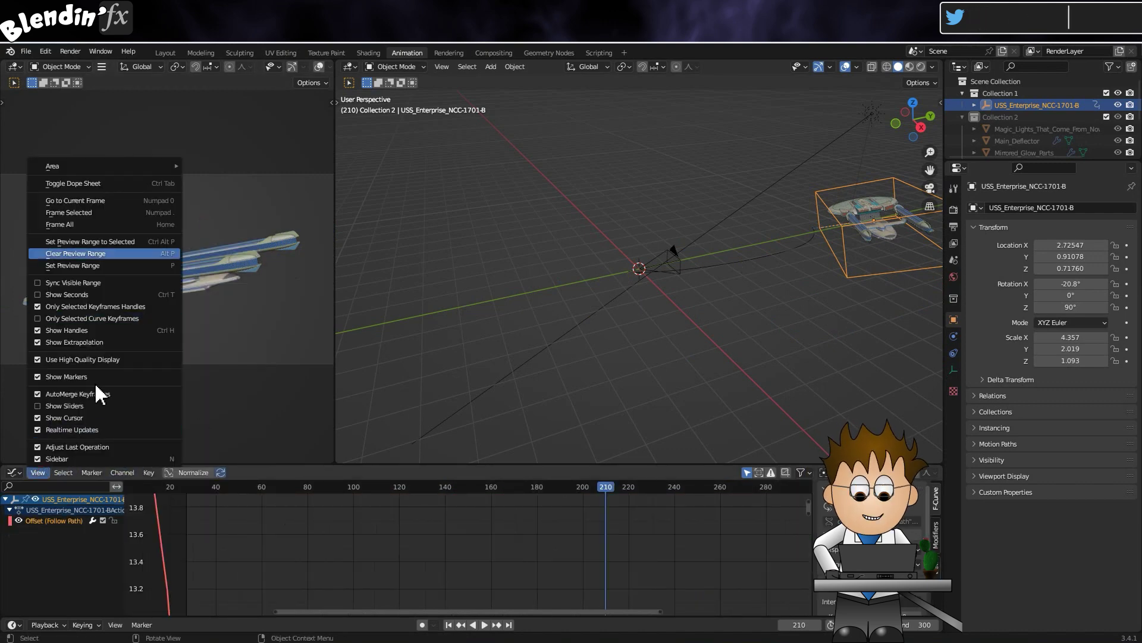
click(95, 223)
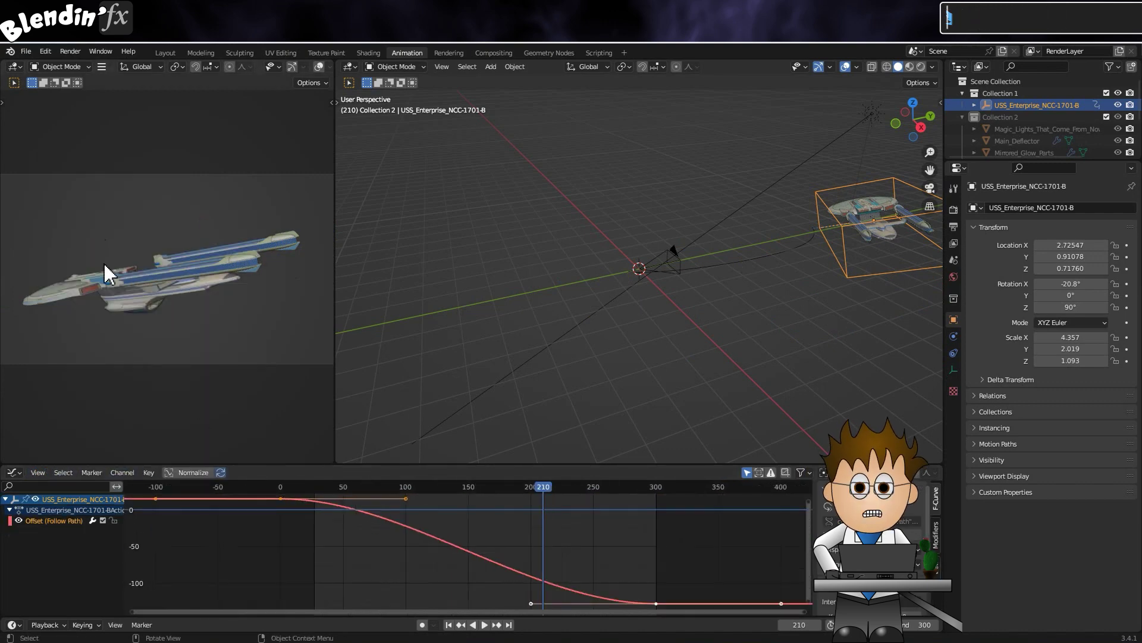
Step: Change the interpolation mode of the offset keyframes to Linear
click(280, 499)
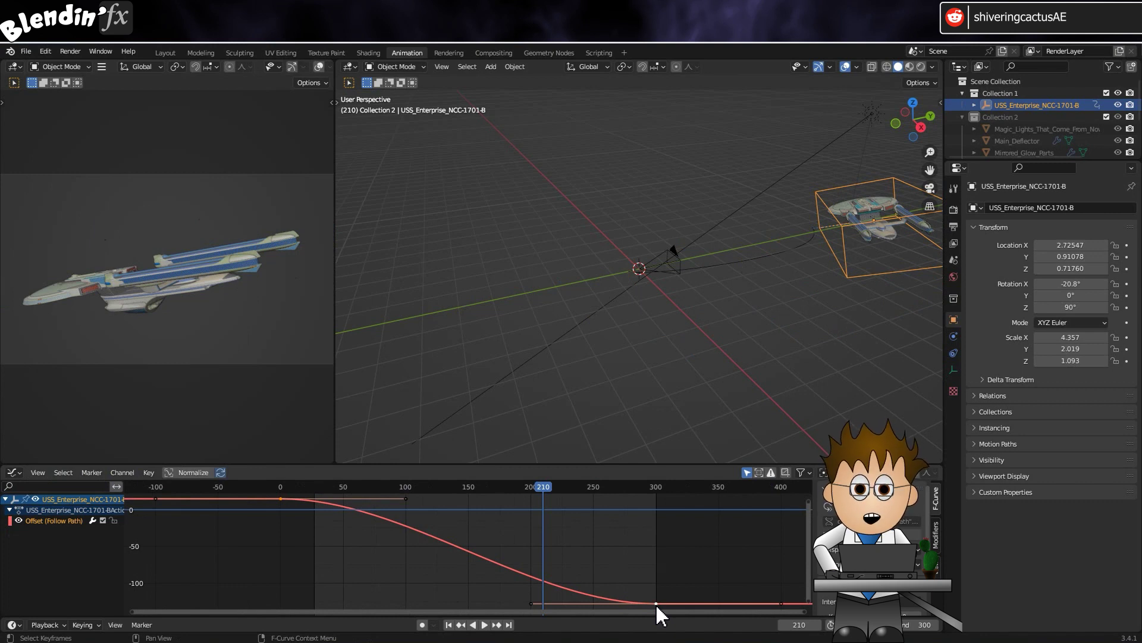
right_click(656, 603)
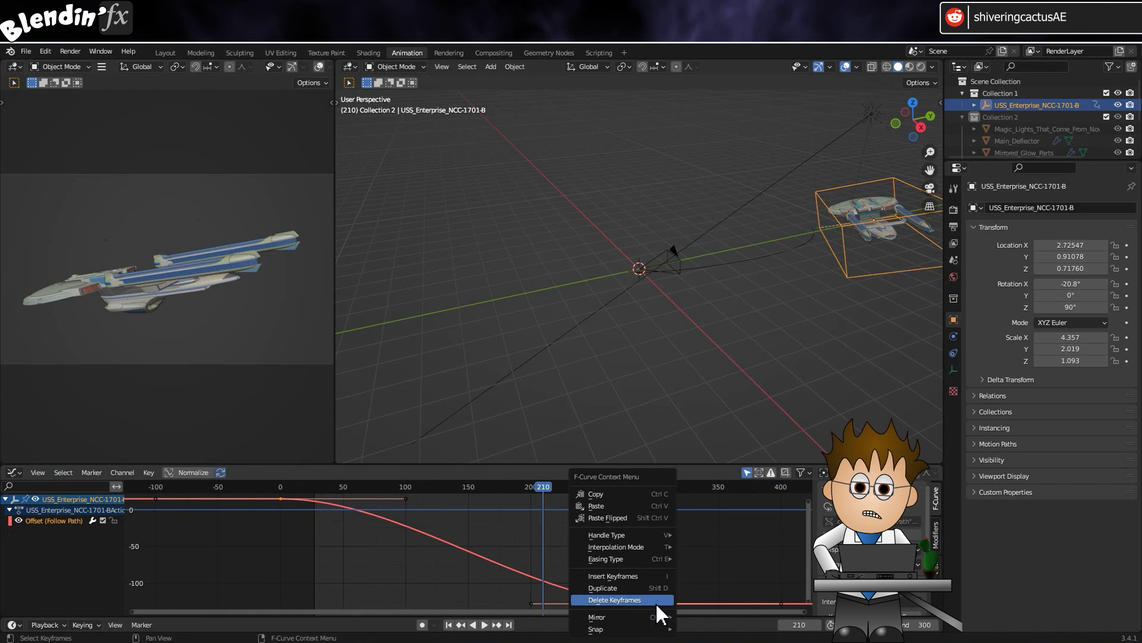
mouse_move(648, 547)
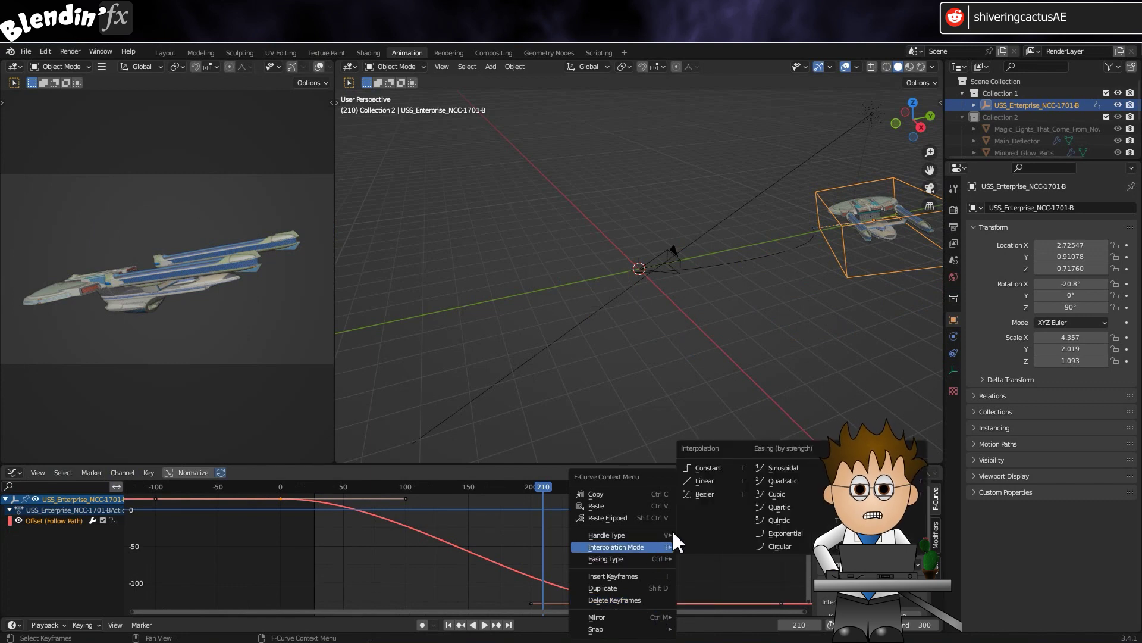
click(724, 483)
Step: Play the animation from frame 1 and check the ship's flight past the camera
click(284, 489)
drag(284, 489, 281, 488)
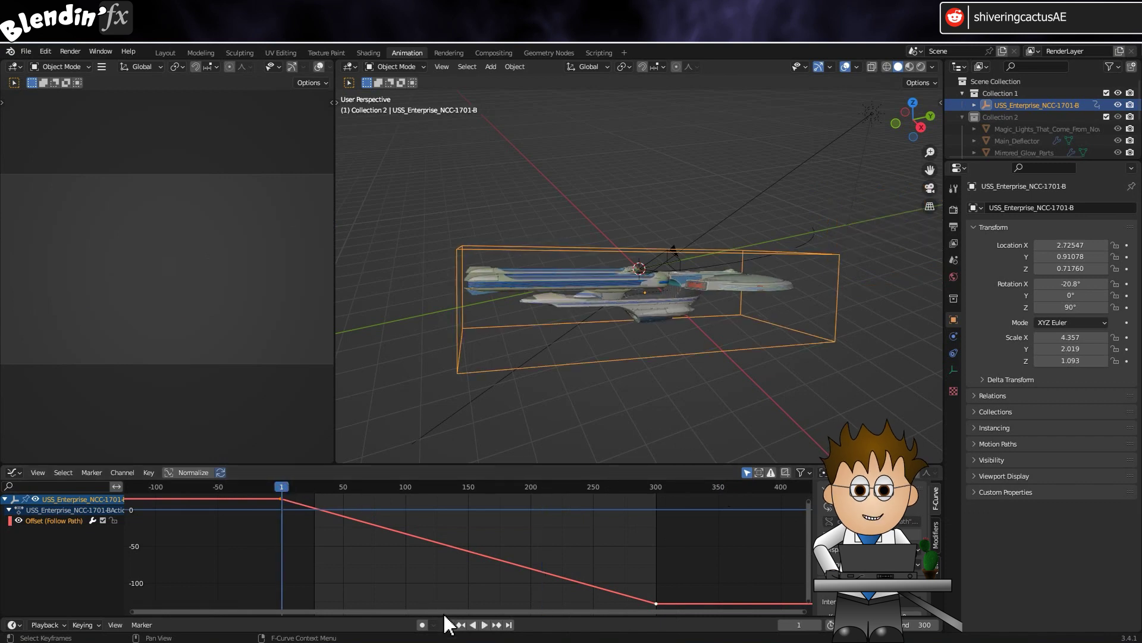
click(483, 625)
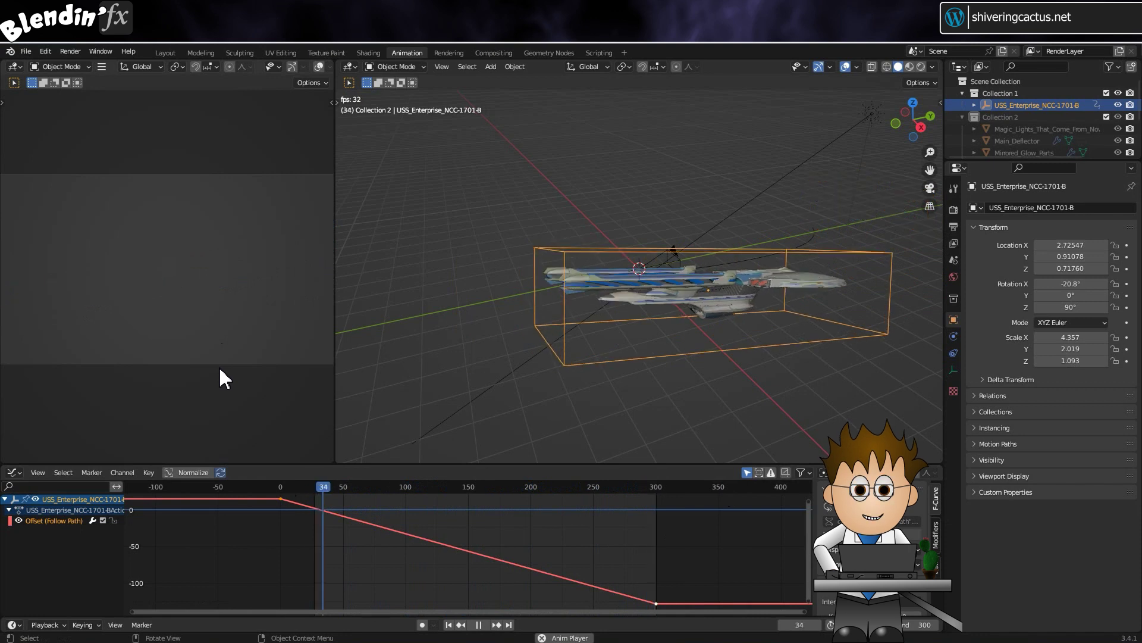
click(479, 626)
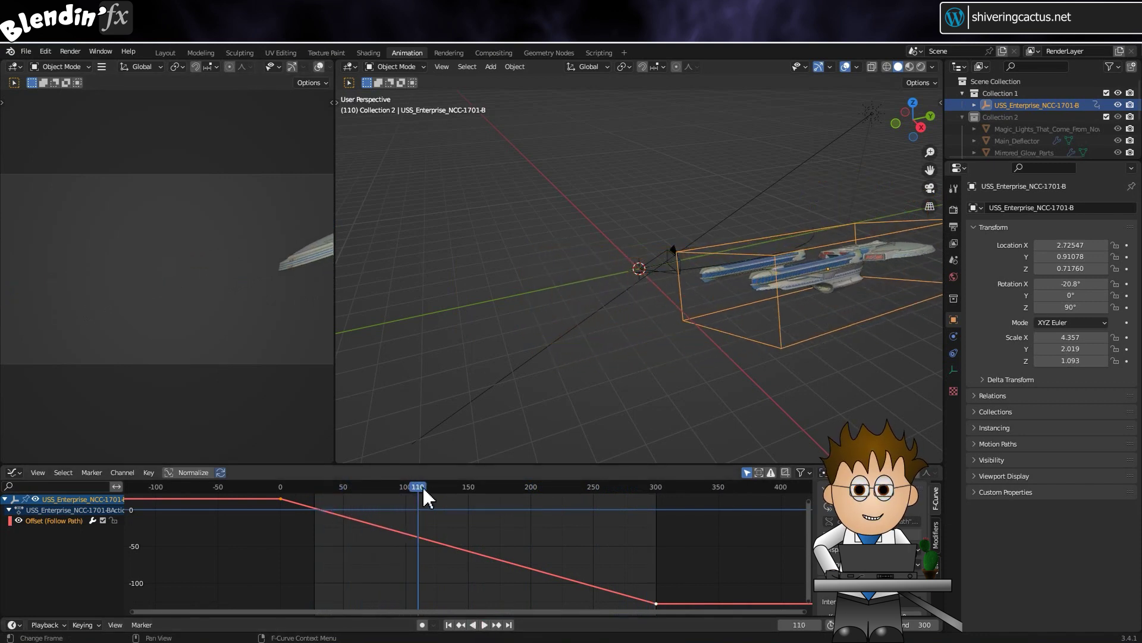